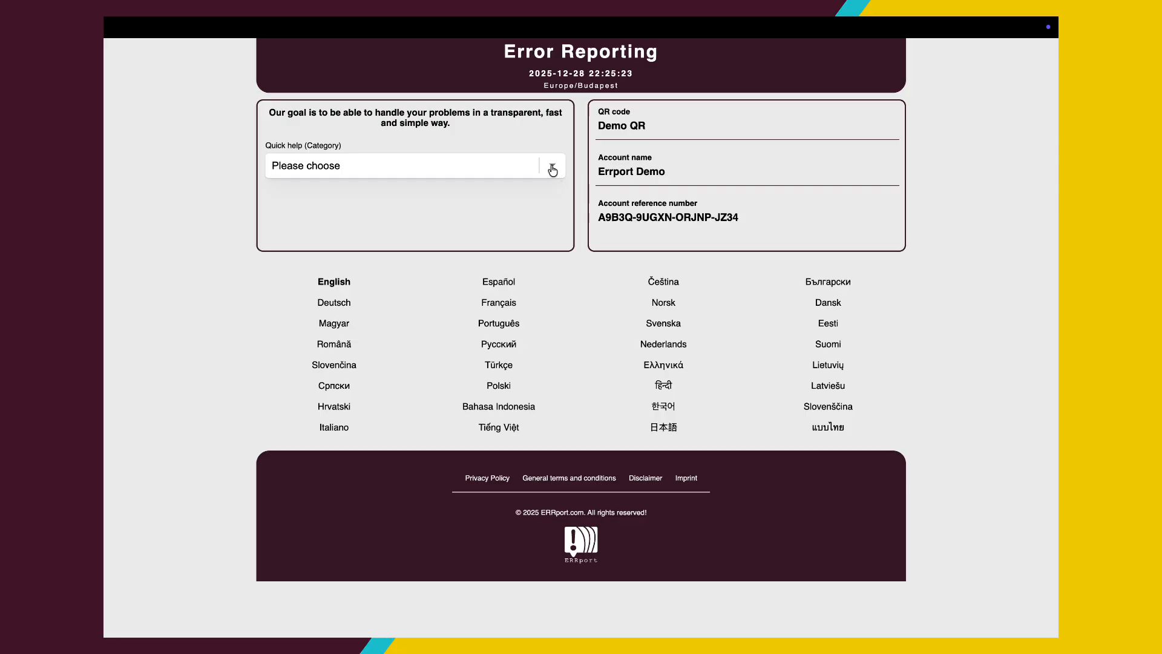
Step: View the quick help suggestions for the First, Second and Third problem categories, and continue to the reporter
click(551, 165)
click(540, 179)
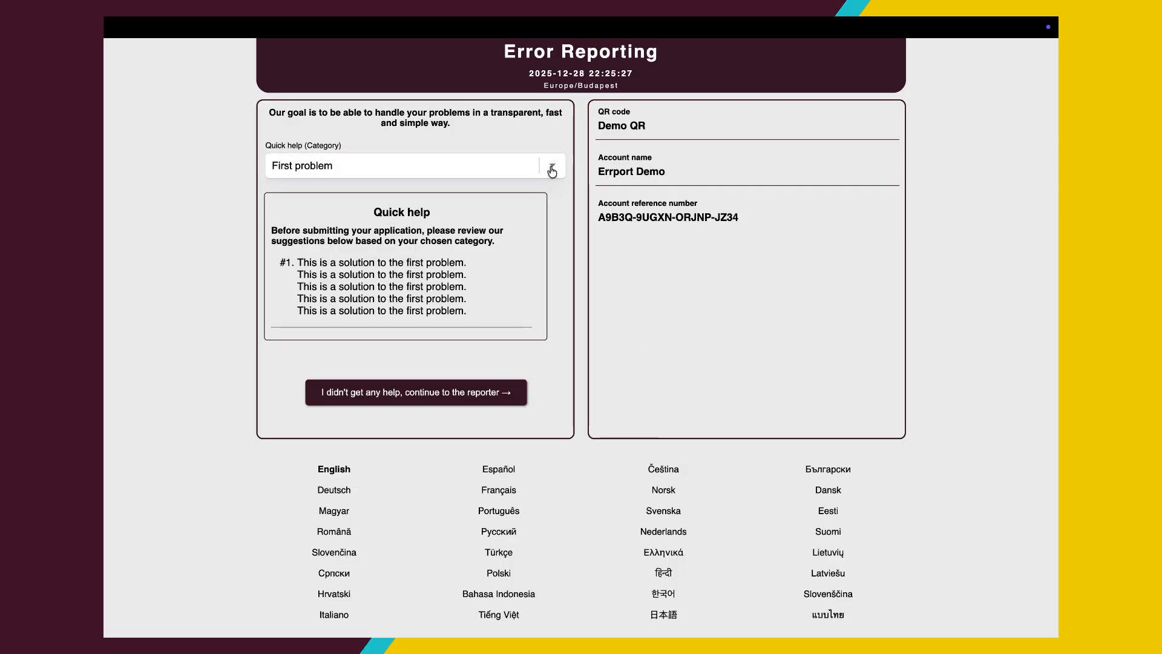
click(550, 171)
click(547, 176)
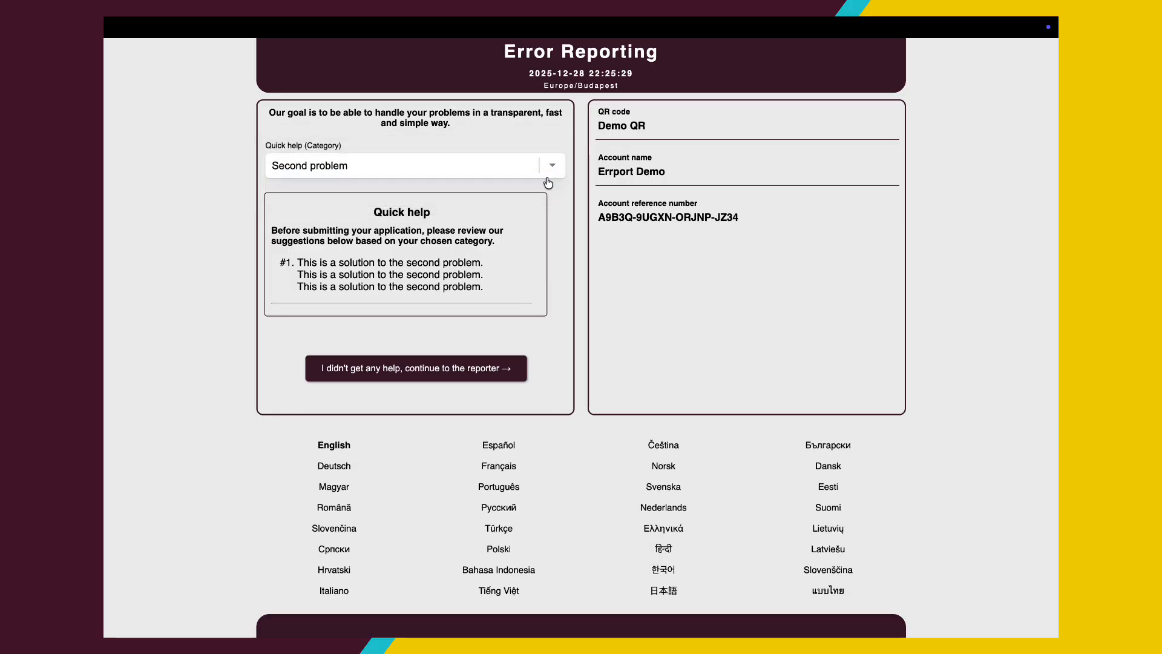
click(551, 165)
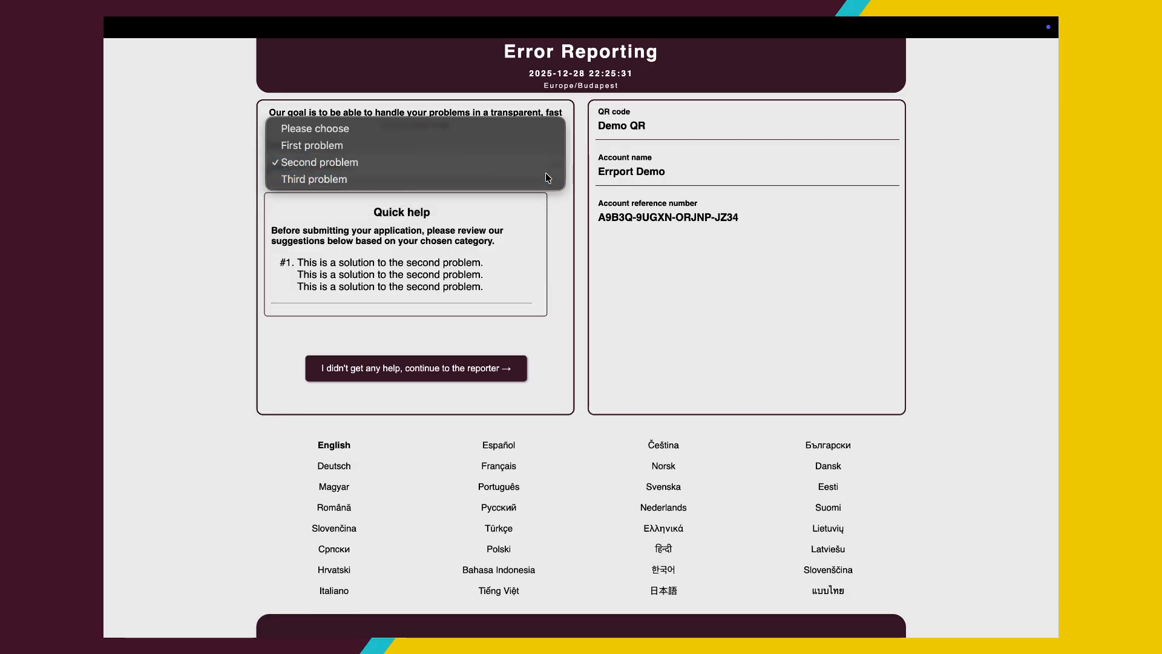
click(546, 178)
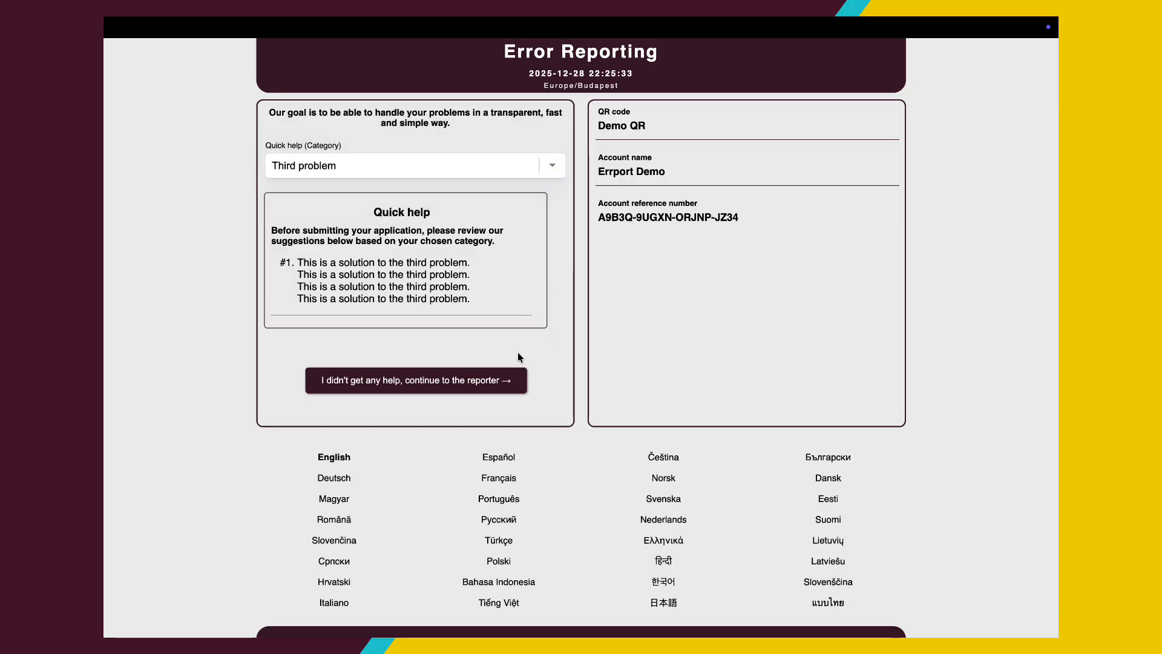
click(485, 382)
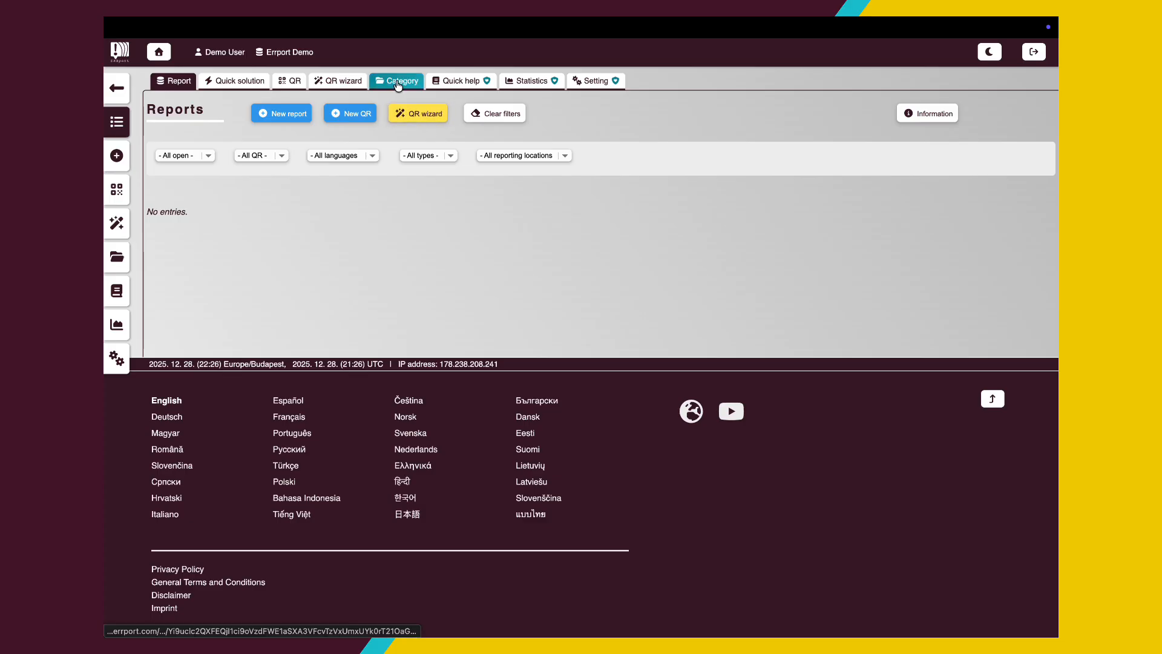
Step: Create and save a new active English report category titled "General problems"
click(398, 85)
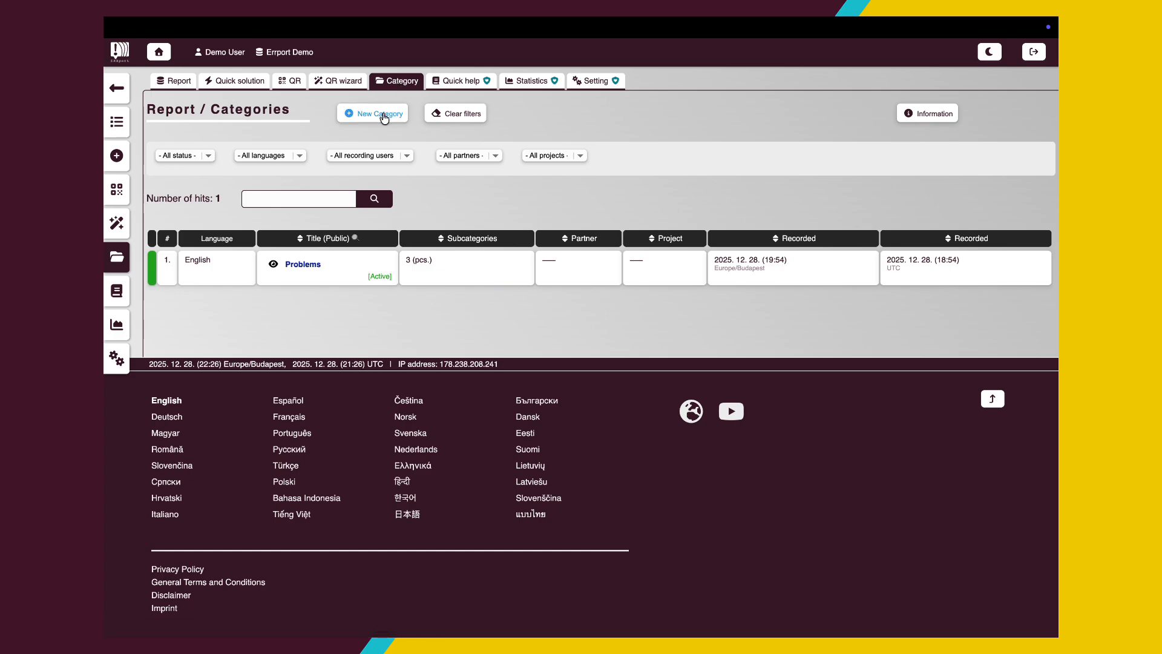
click(381, 115)
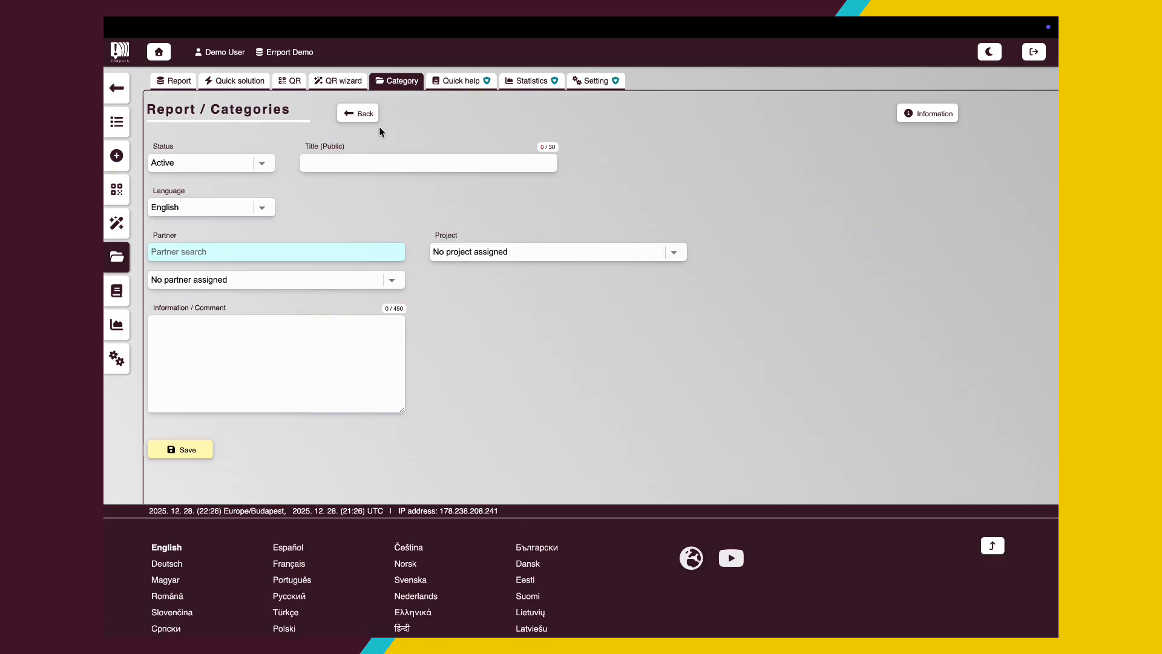
click(369, 163)
text(Ge)
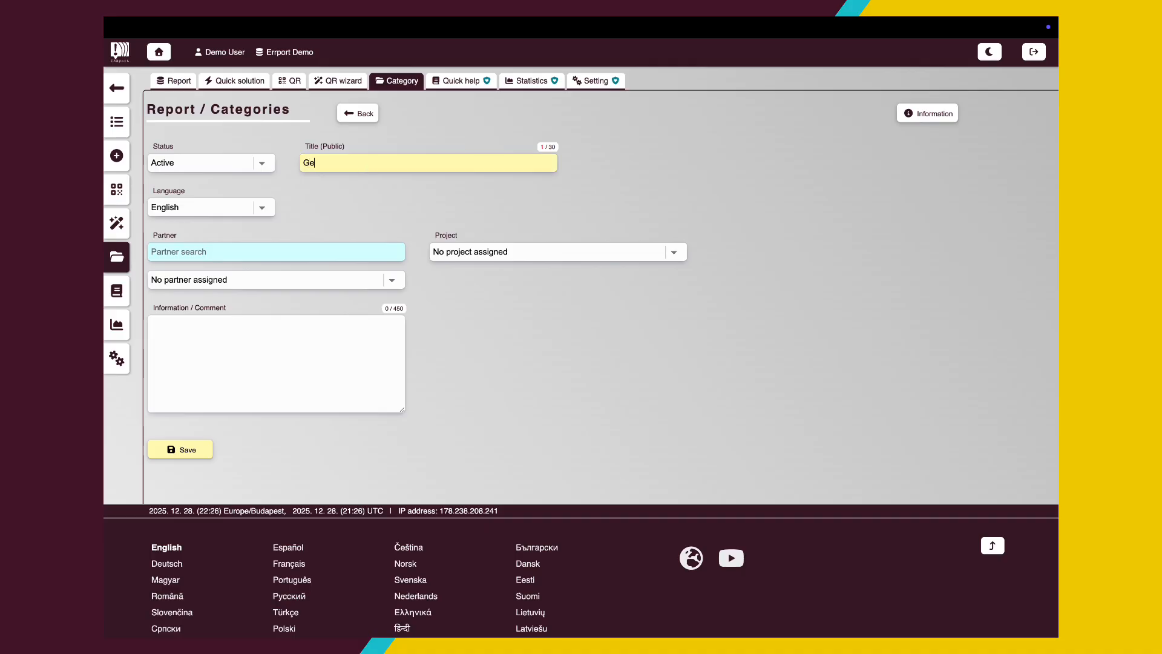
text(neral problems)
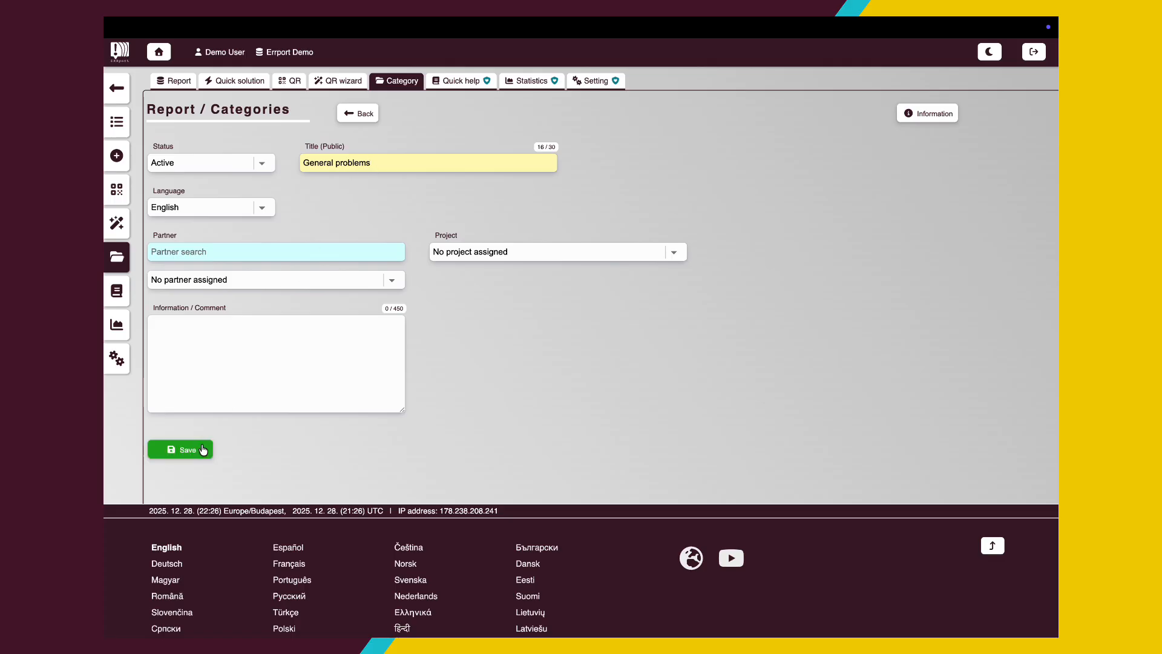
click(203, 451)
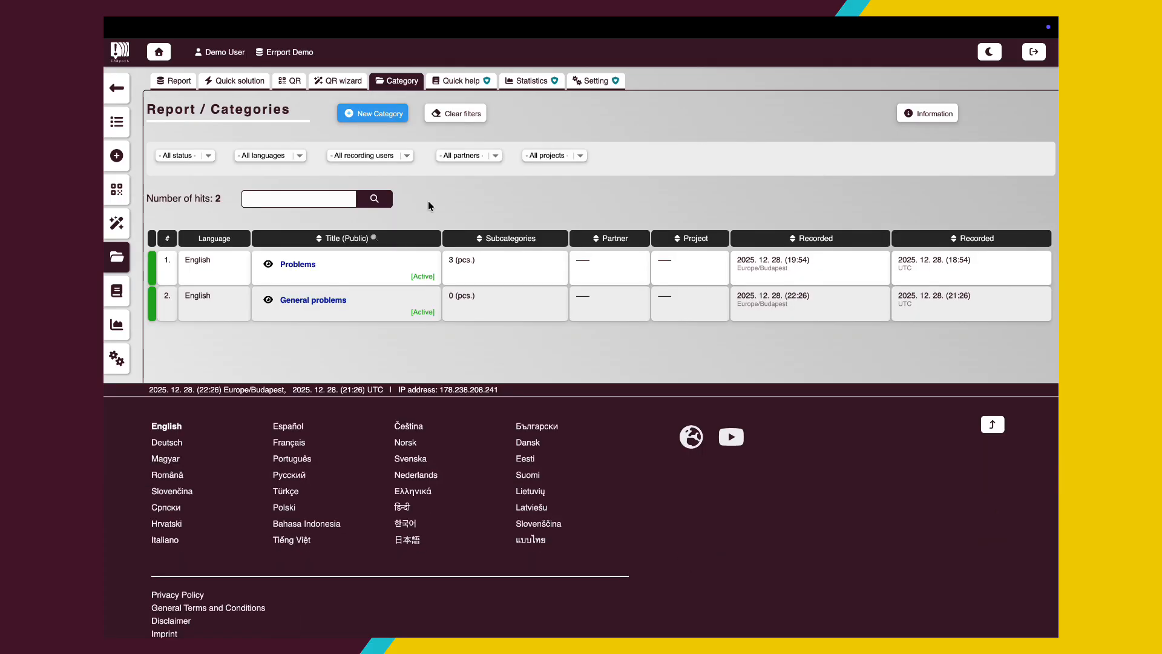
Step: Add the subcategories "First", "Second" and "Third" to the General problems category
click(319, 301)
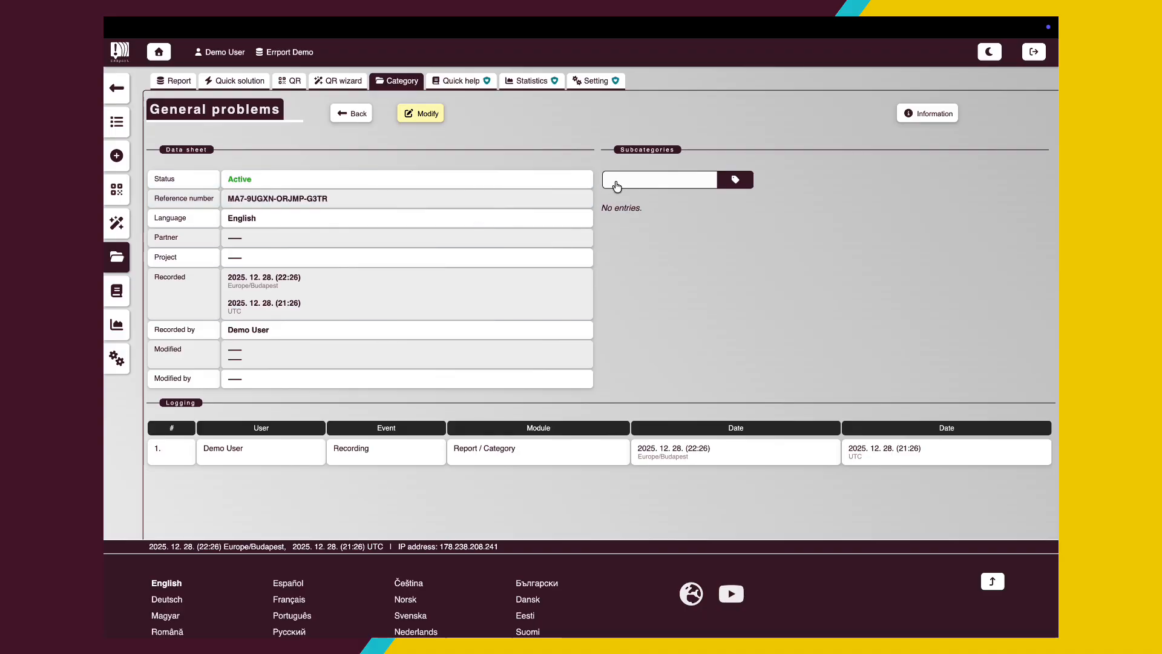
click(635, 185)
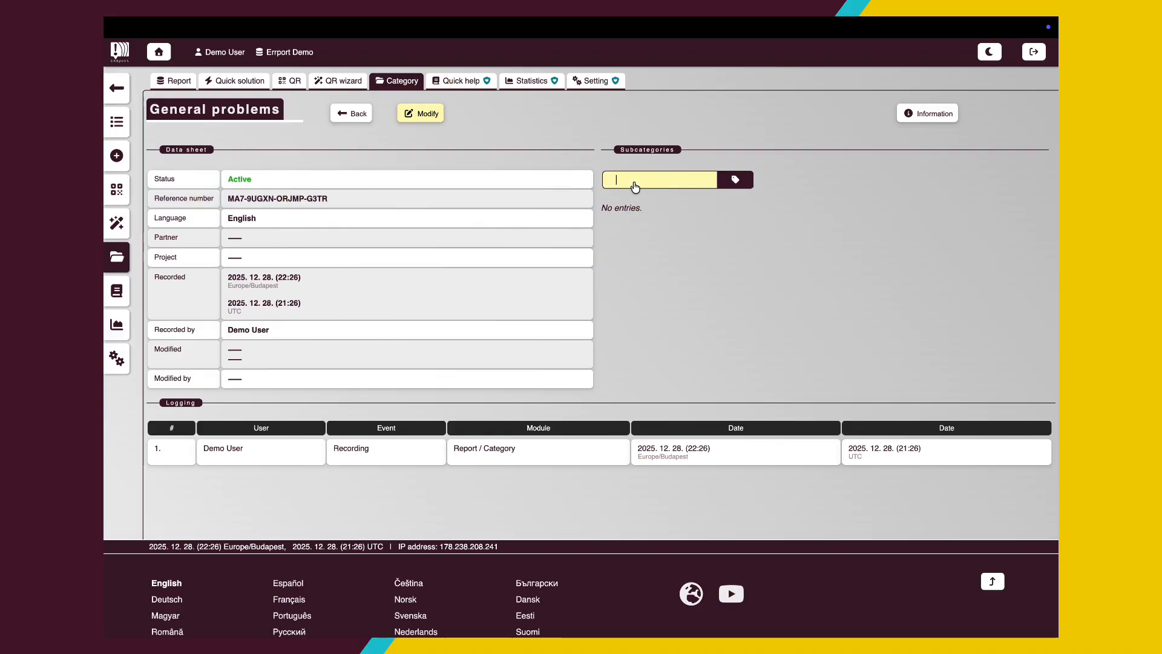
text(First)
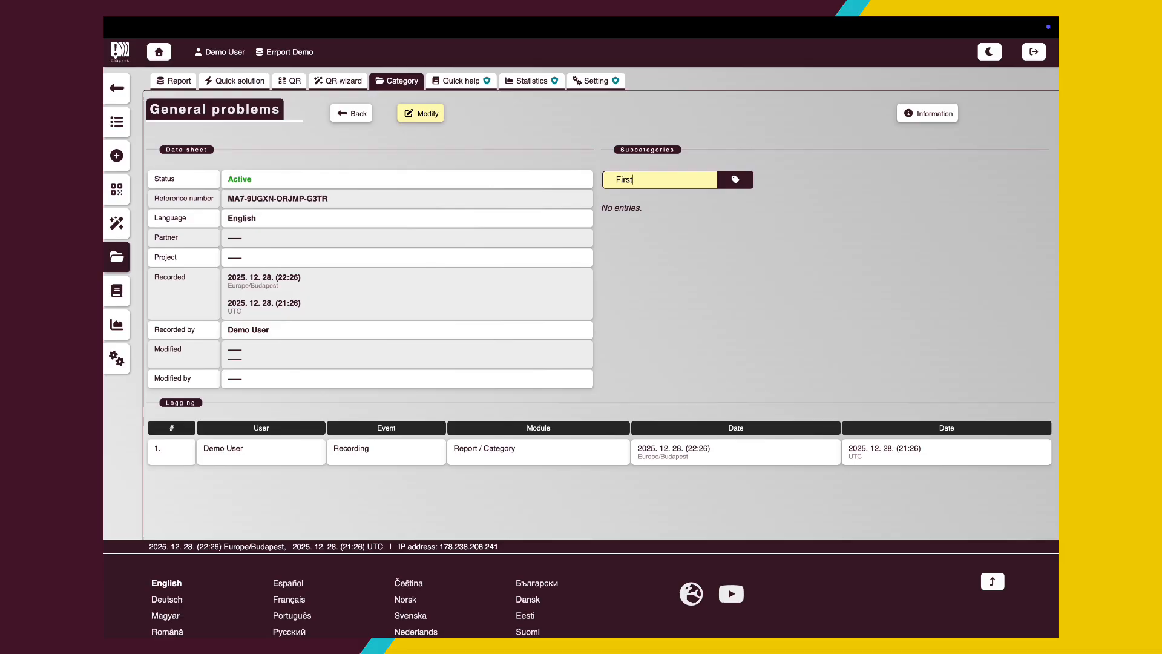
key(Return)
text(S)
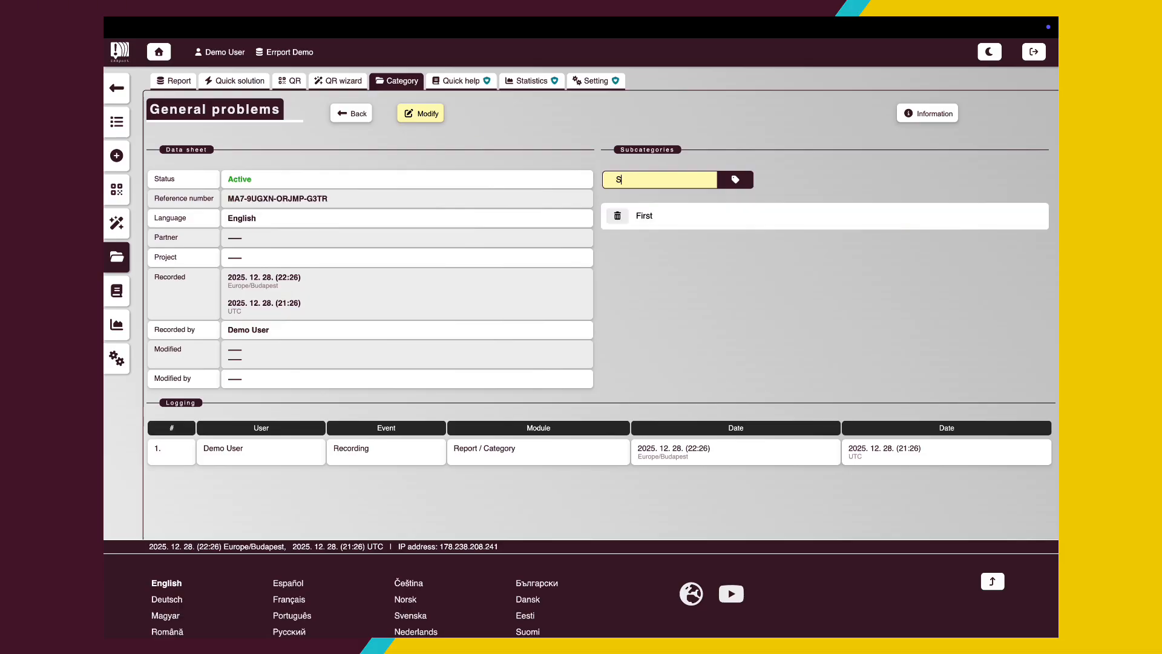
text(econd)
click(735, 180)
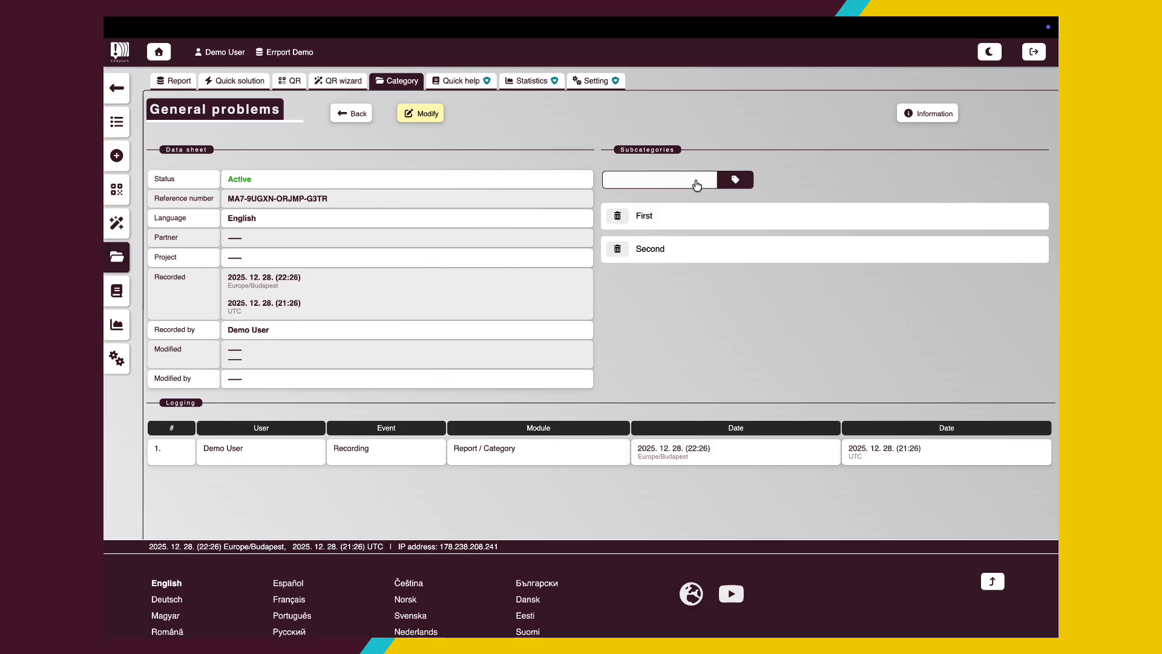
click(698, 185)
text(Third)
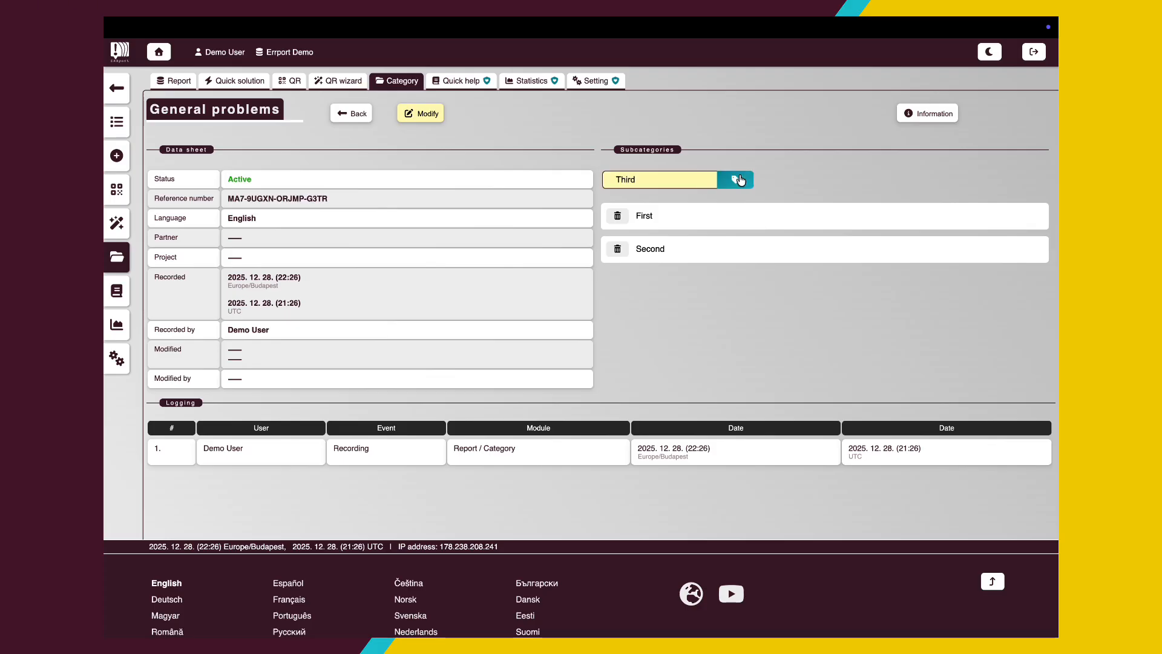
click(740, 180)
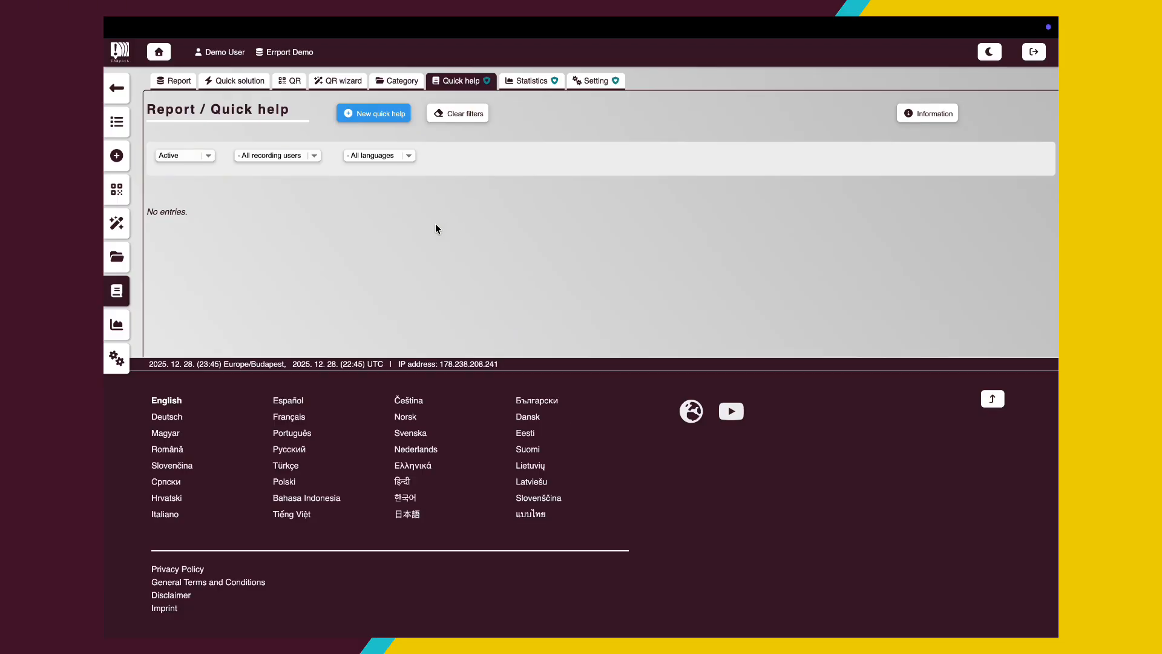
Step: Create and save a quick help with the suggestion "First help" for the First subcategory of General problems
click(387, 116)
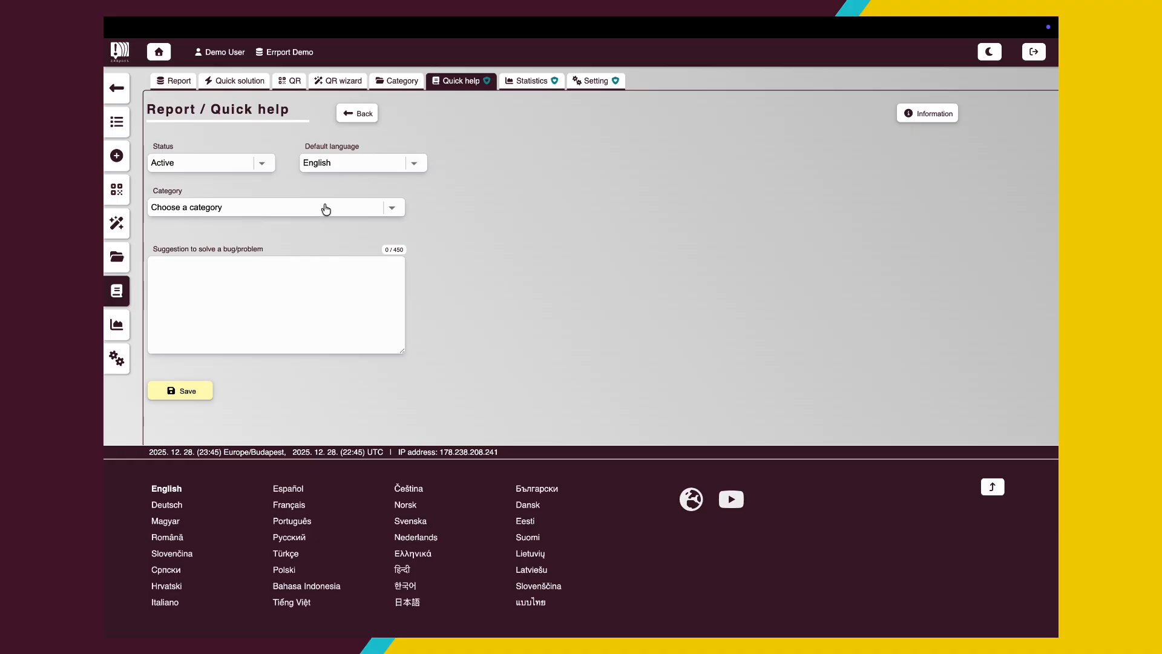
click(326, 209)
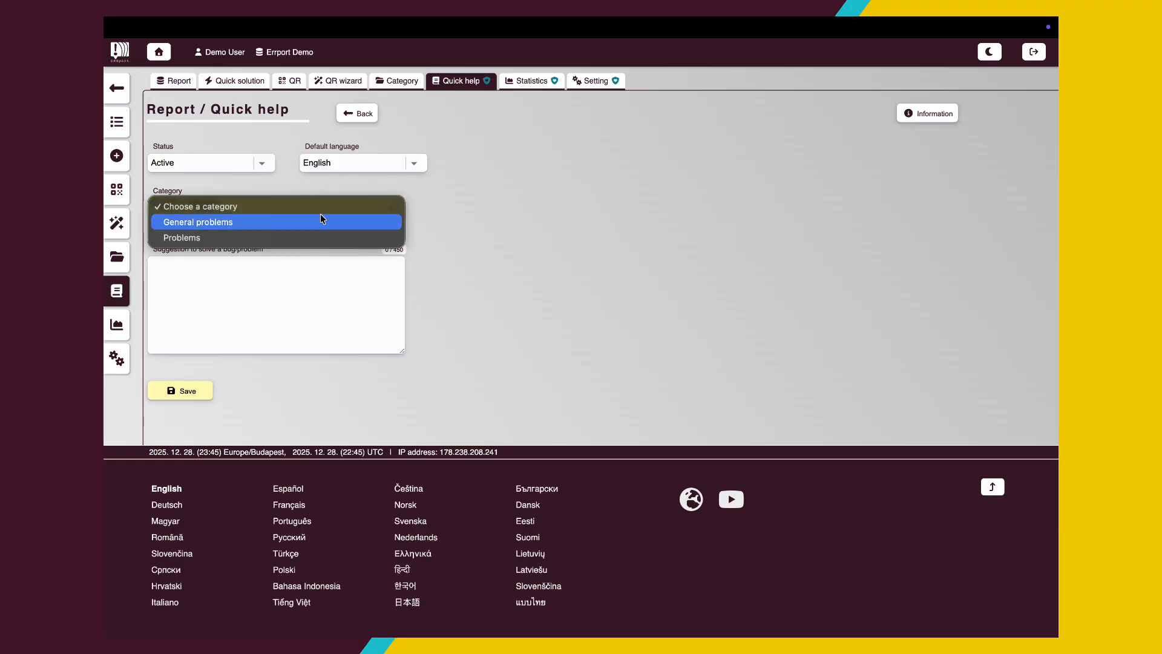
click(321, 221)
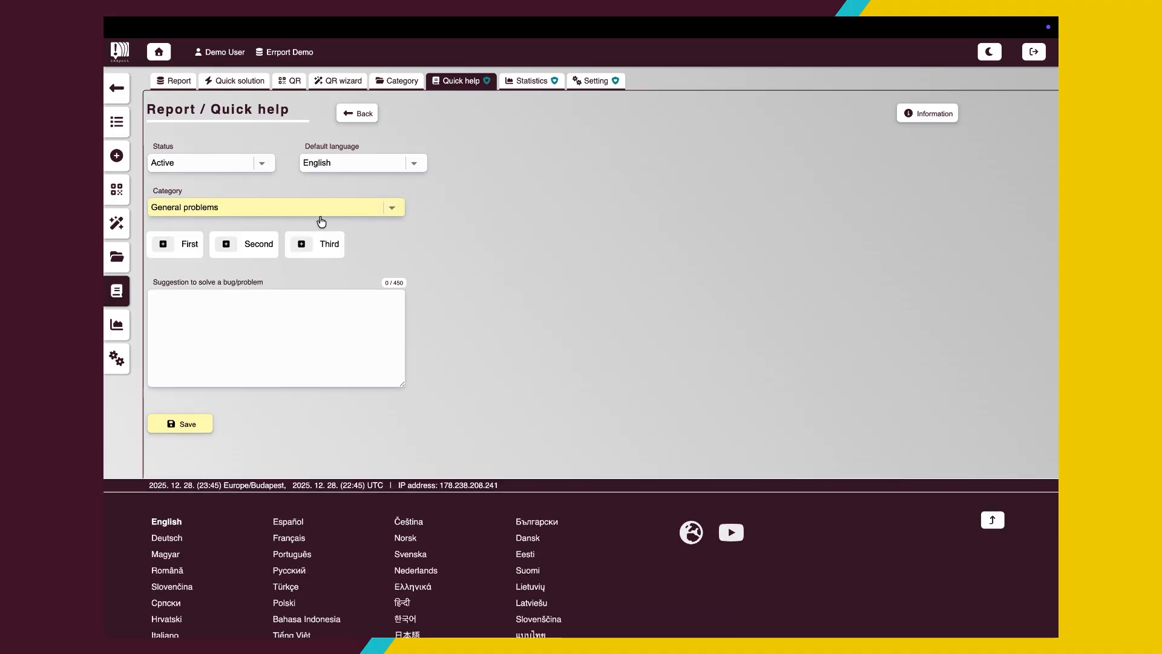
click(165, 247)
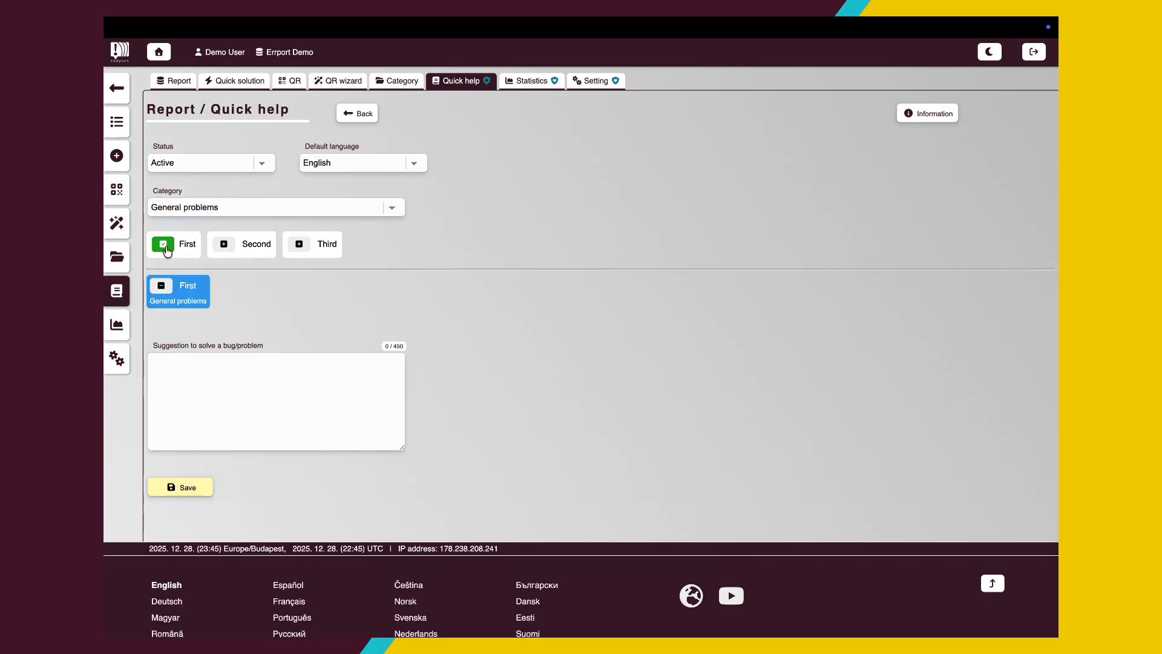
click(197, 376)
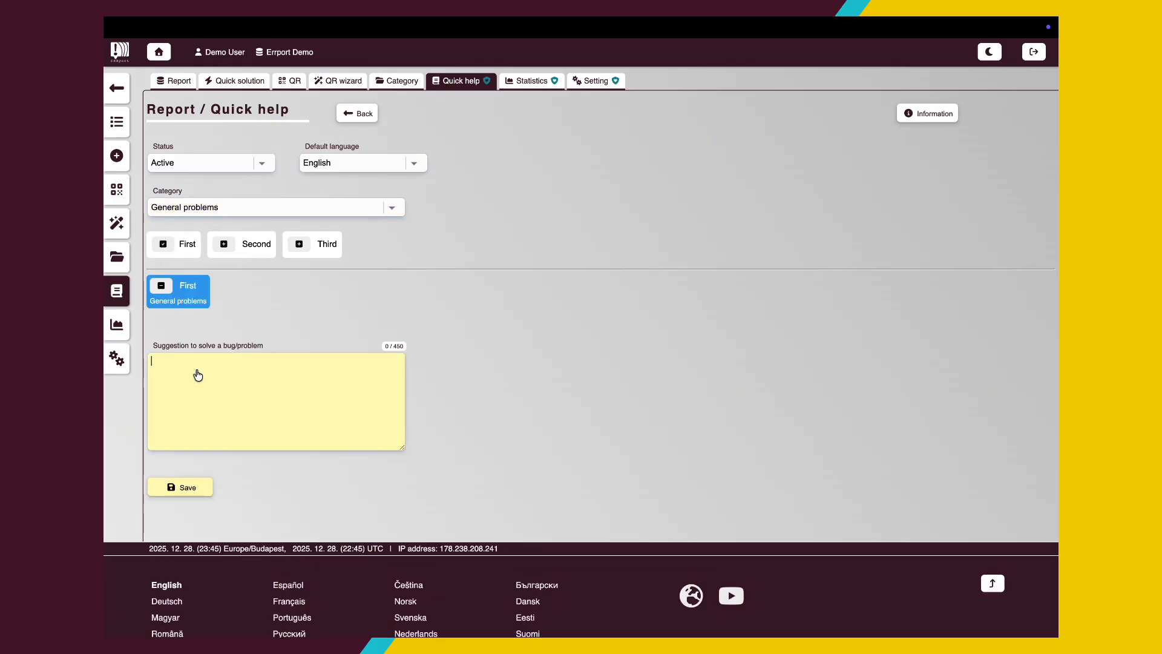
text(First help)
click(181, 488)
Step: Create and save a quick help with the suggestion "Second help" for the Second subcategory of General problems
click(396, 211)
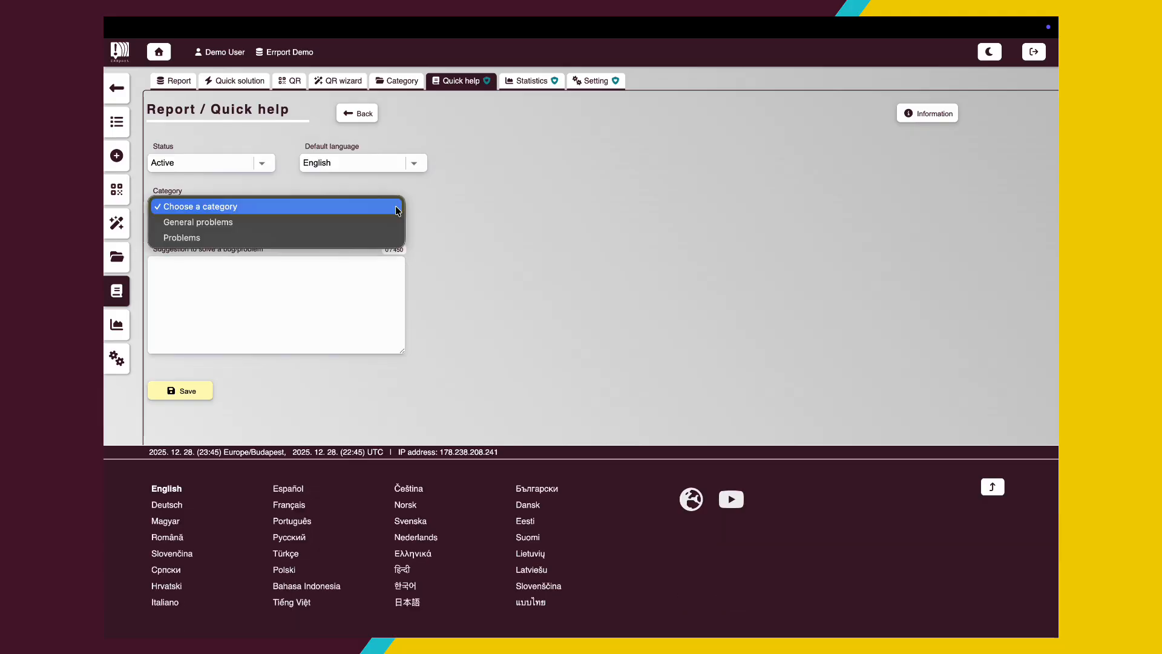
click(377, 222)
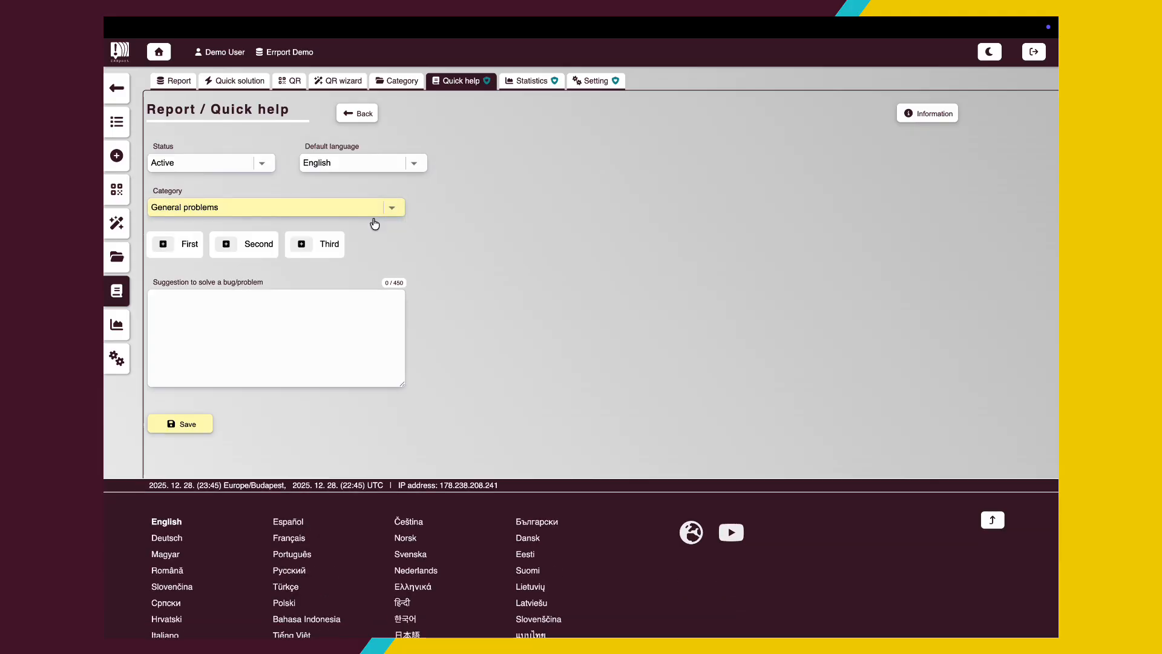
click(230, 247)
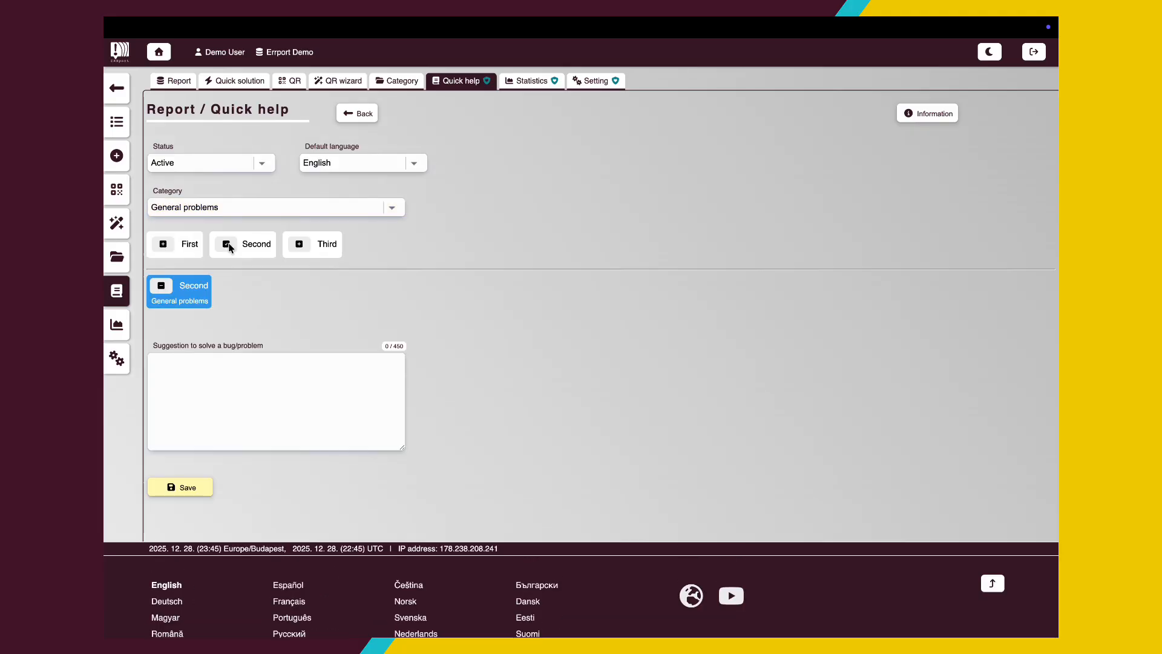
click(205, 374)
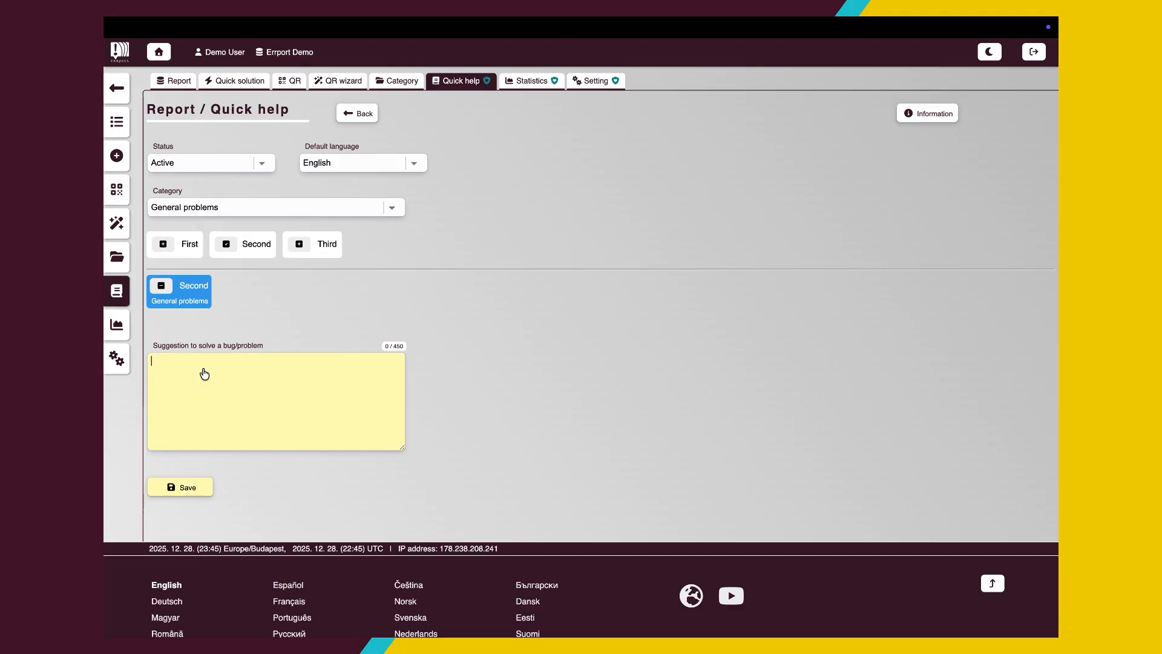
text(Second help)
click(179, 484)
Step: Save a quick help with the suggestion "Third help" for the Third subcategory of General problems, and return to the quick help list
click(397, 207)
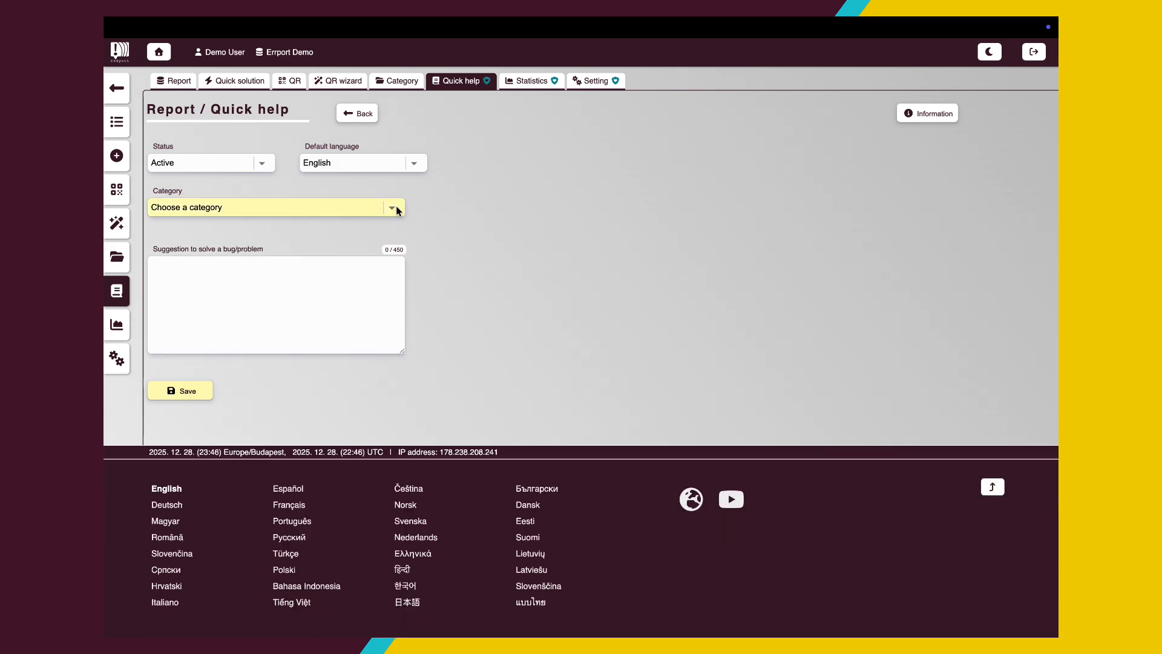
click(390, 223)
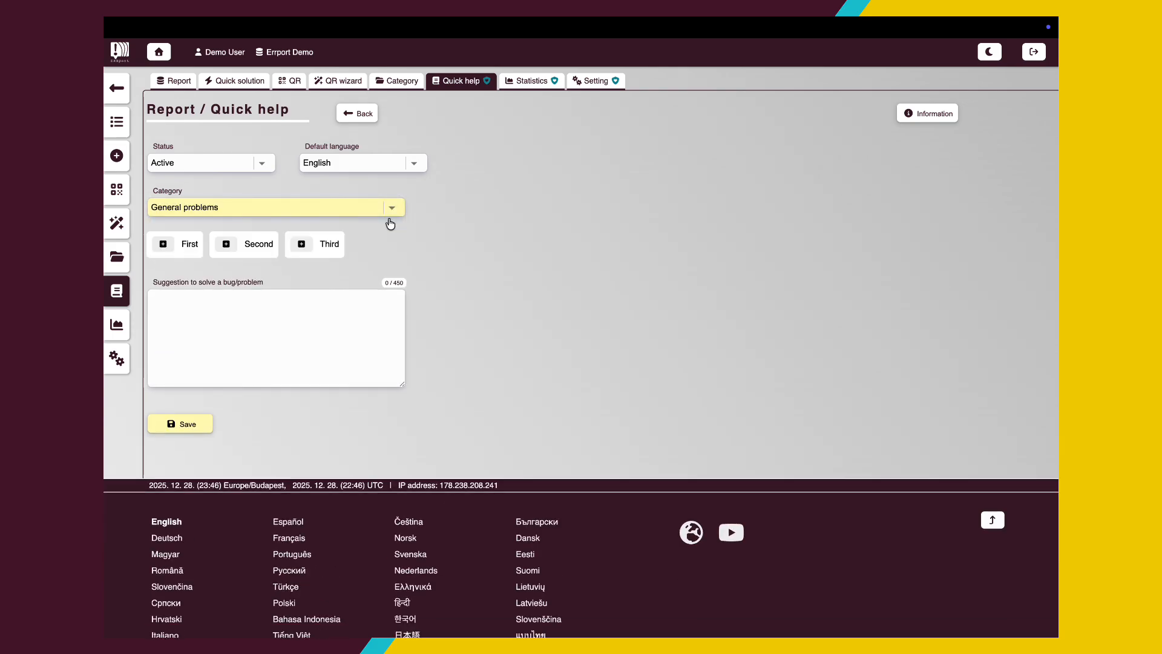
click(301, 244)
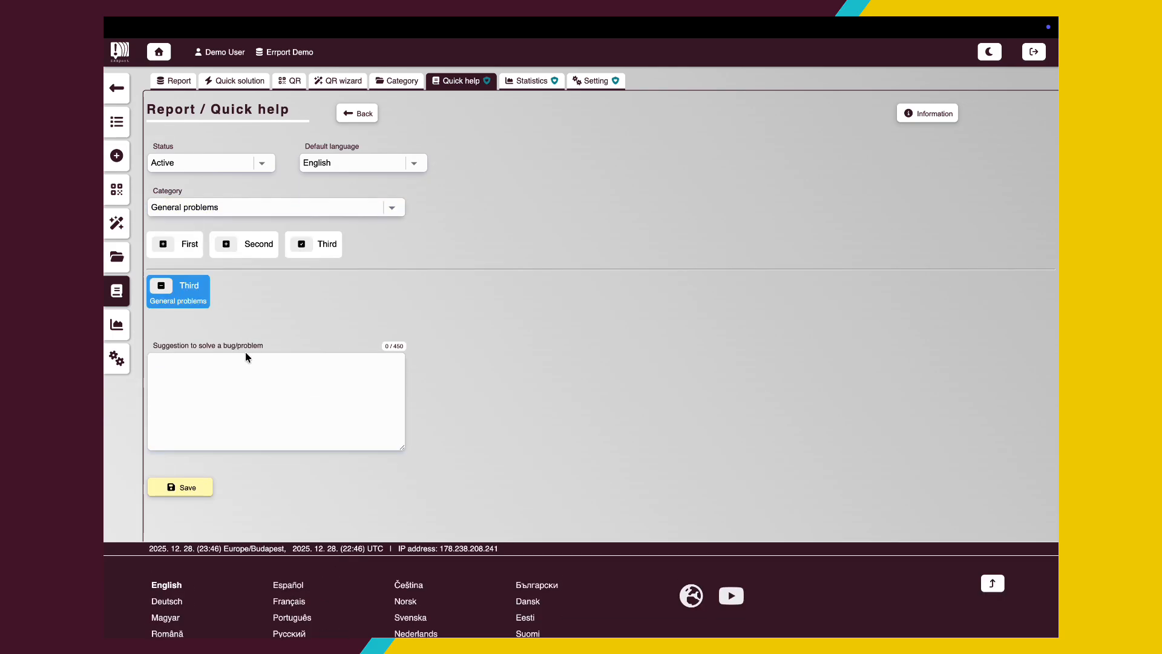
click(239, 372)
text(T)
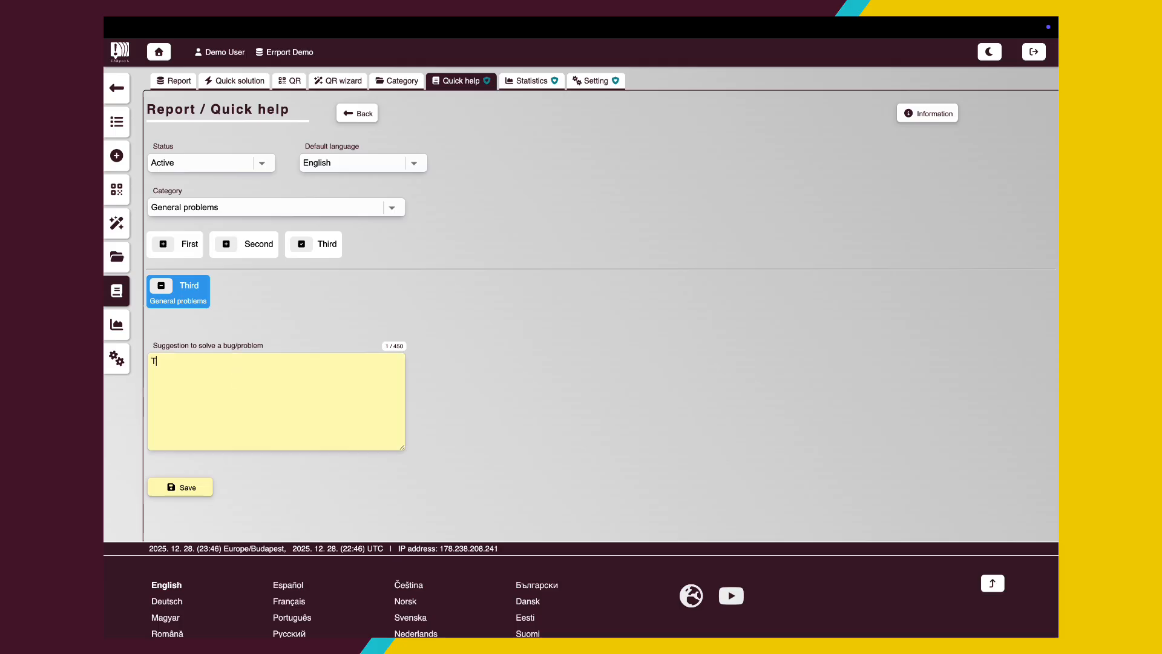
text(hird help)
click(190, 486)
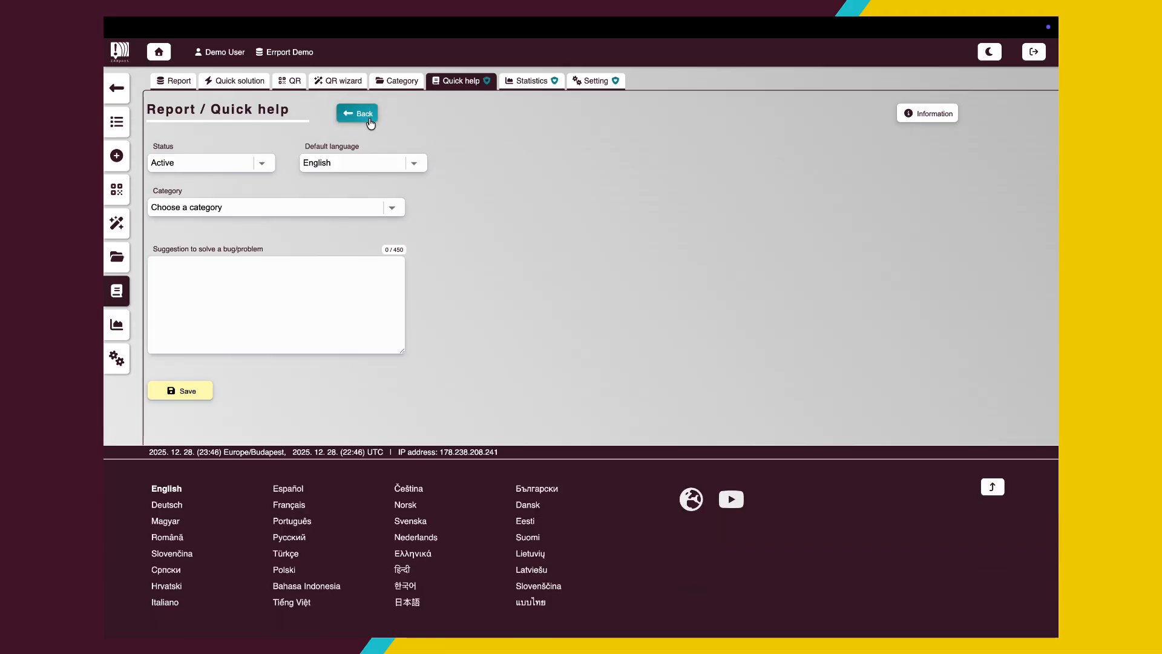
click(362, 116)
click(371, 121)
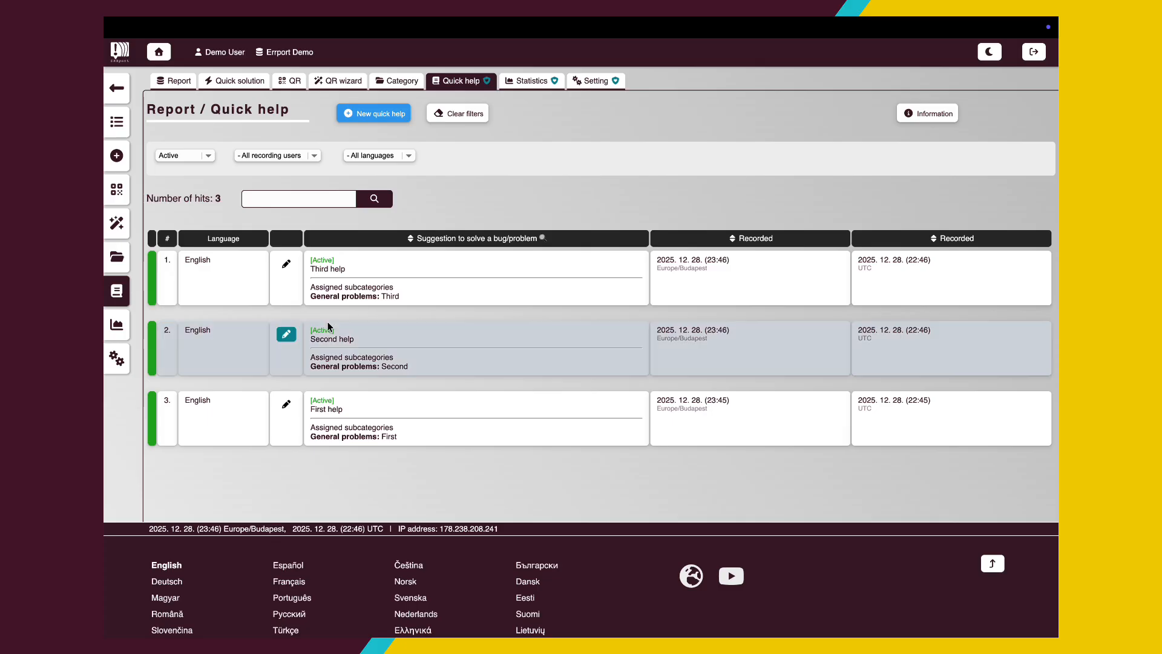
Step: Add the Third subcategory of General problems to the "Second help" quick help and save the modification
click(285, 336)
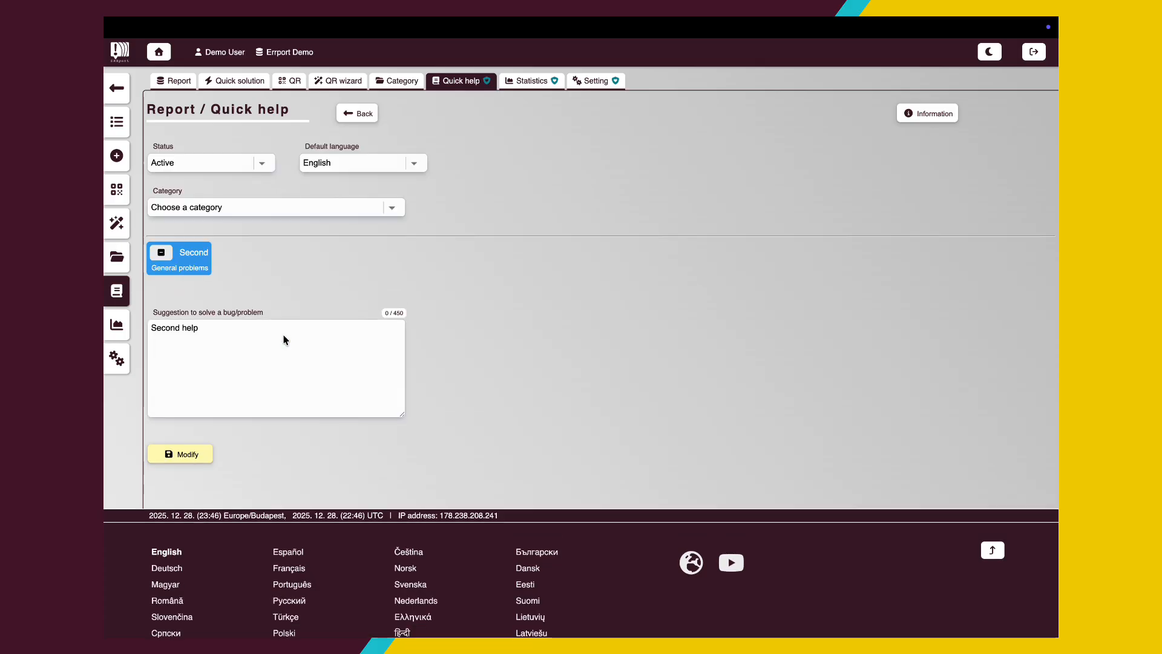
click(262, 213)
click(259, 222)
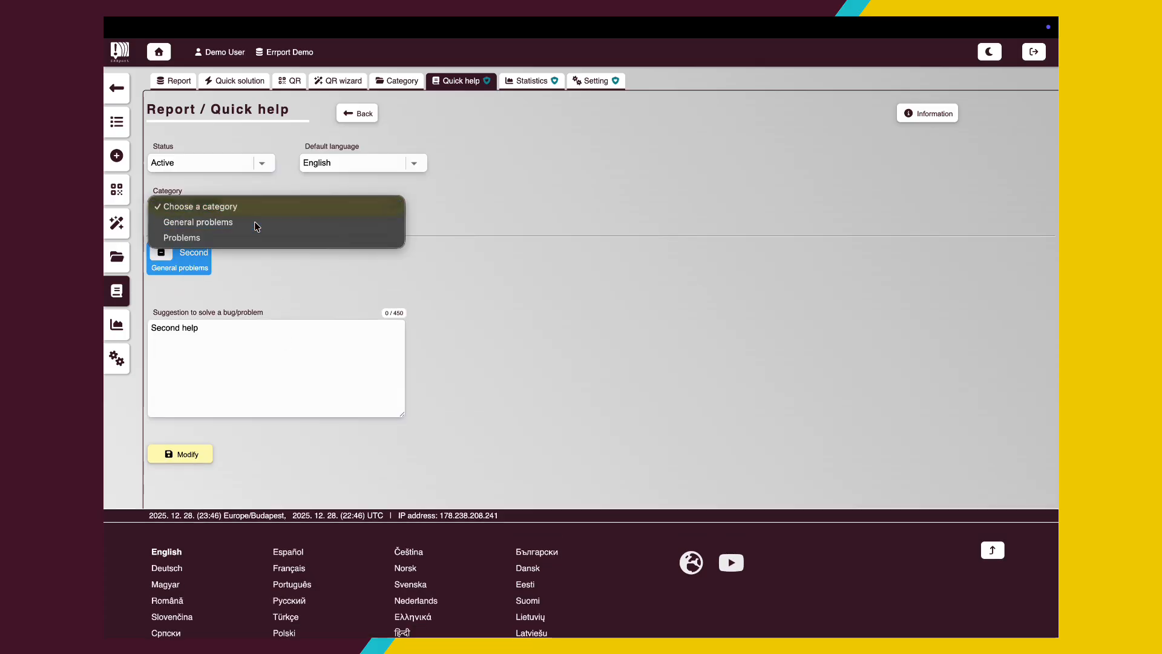
click(299, 245)
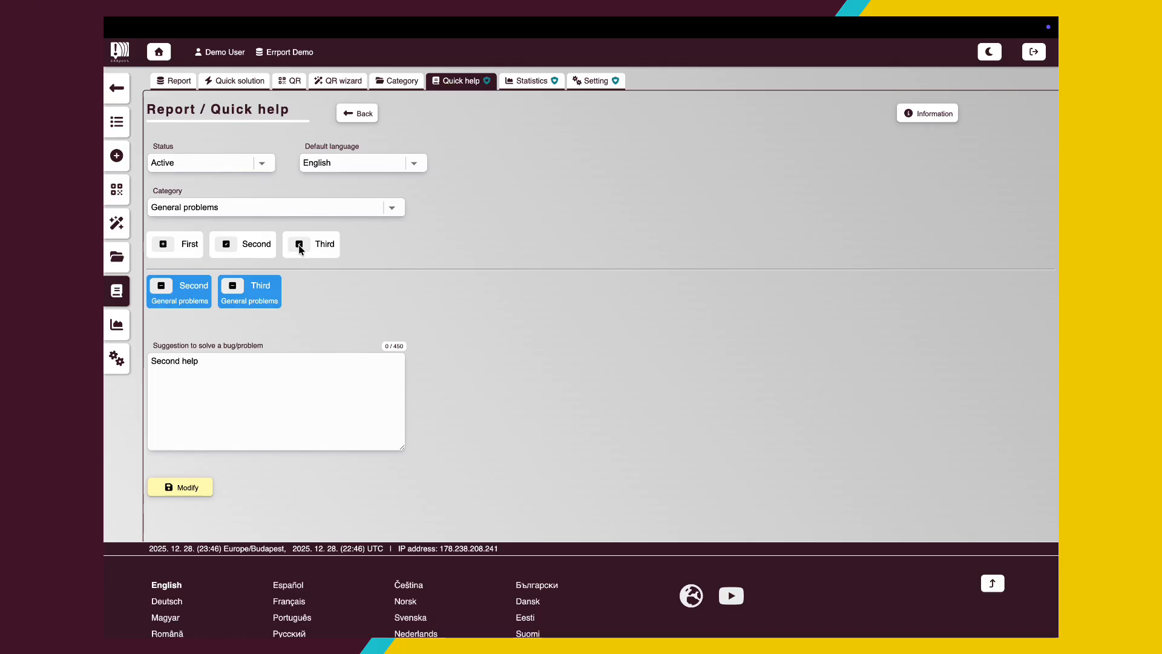
click(204, 486)
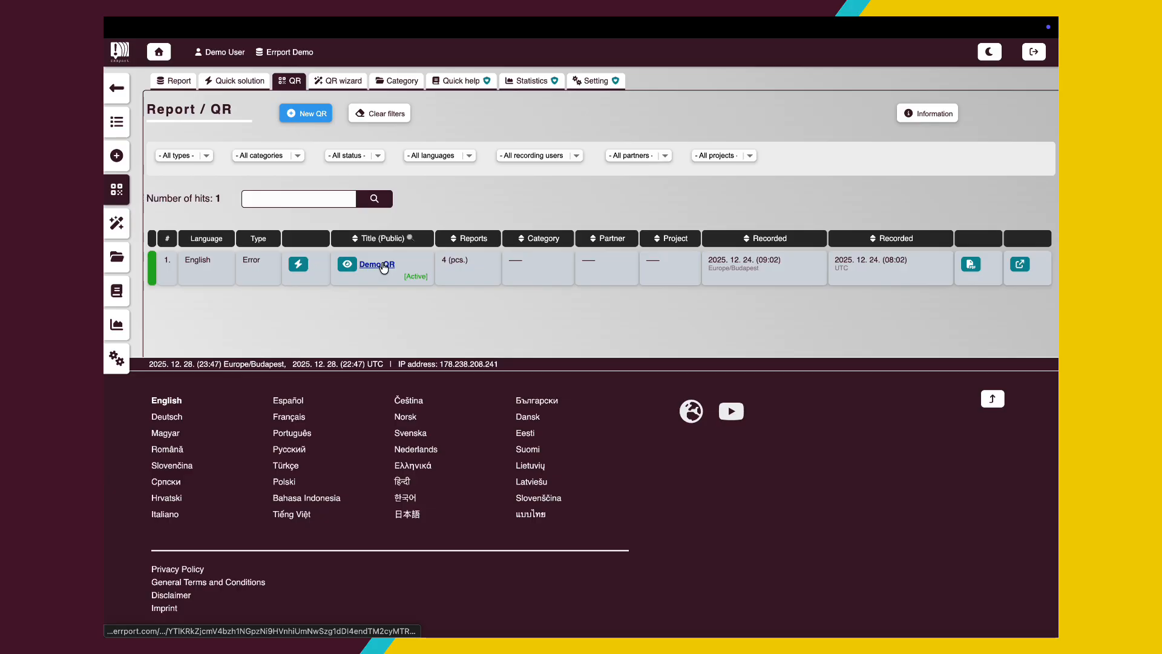
Step: Assign the General problems category to the Demo QR code and save the modification
click(383, 265)
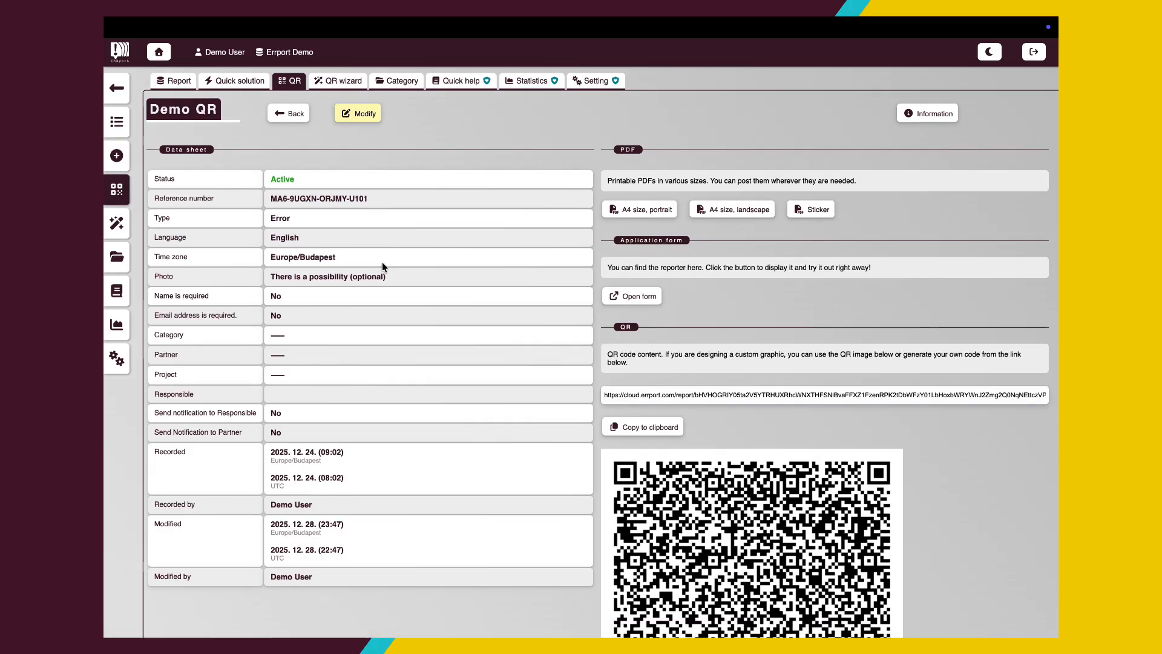
click(358, 114)
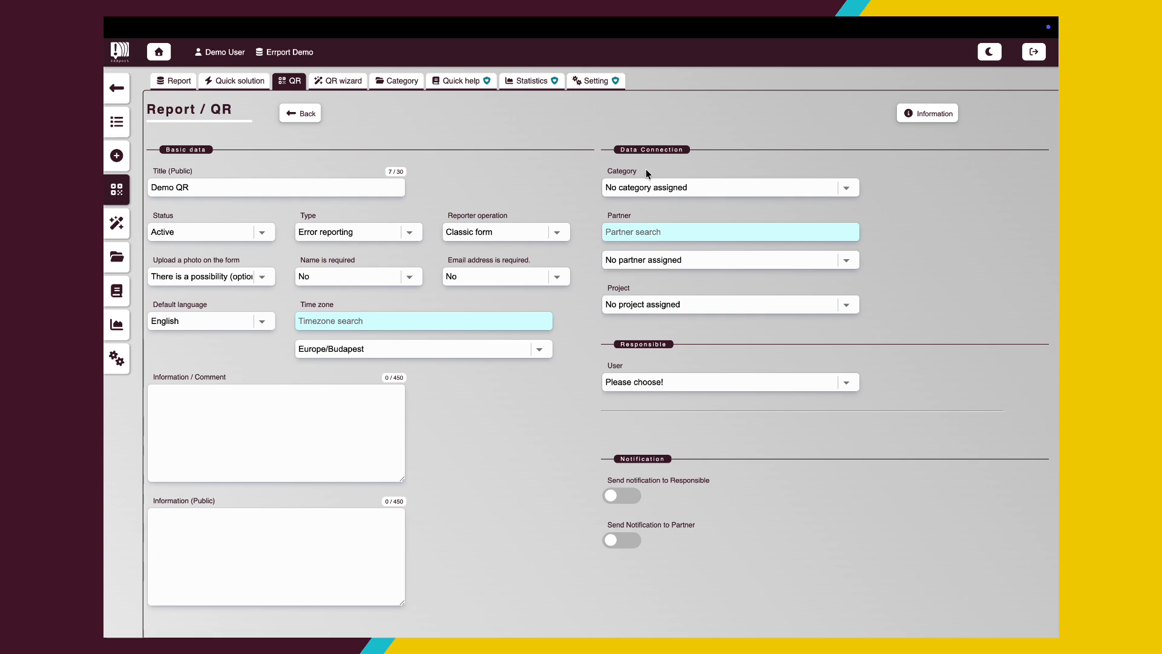
click(647, 190)
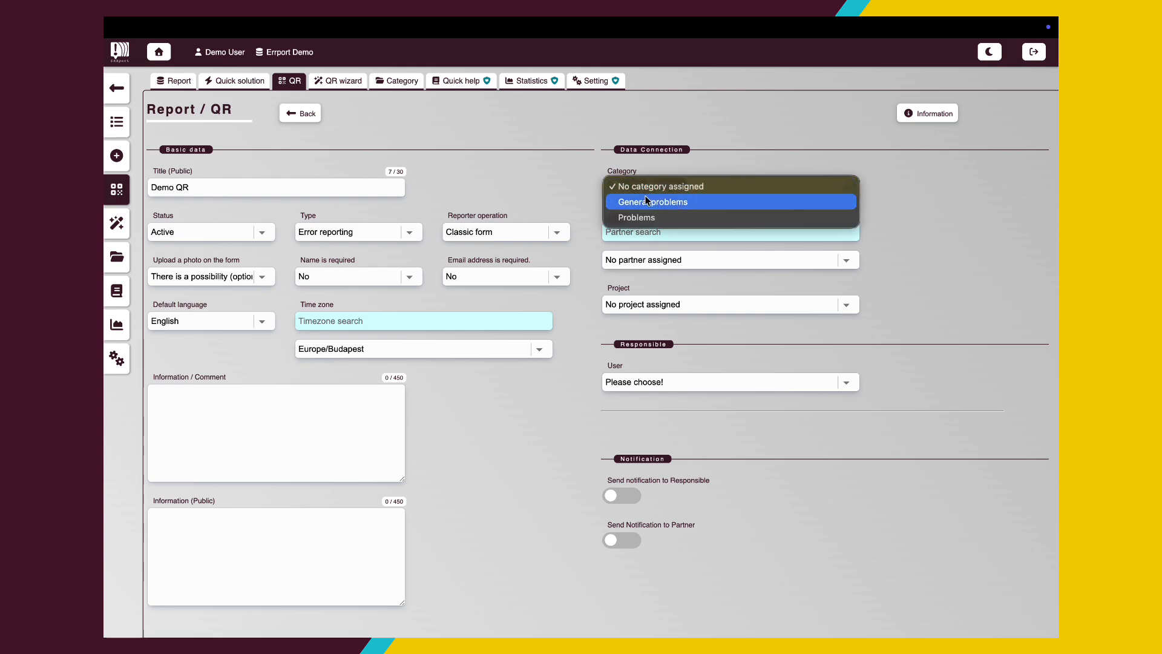
click(646, 204)
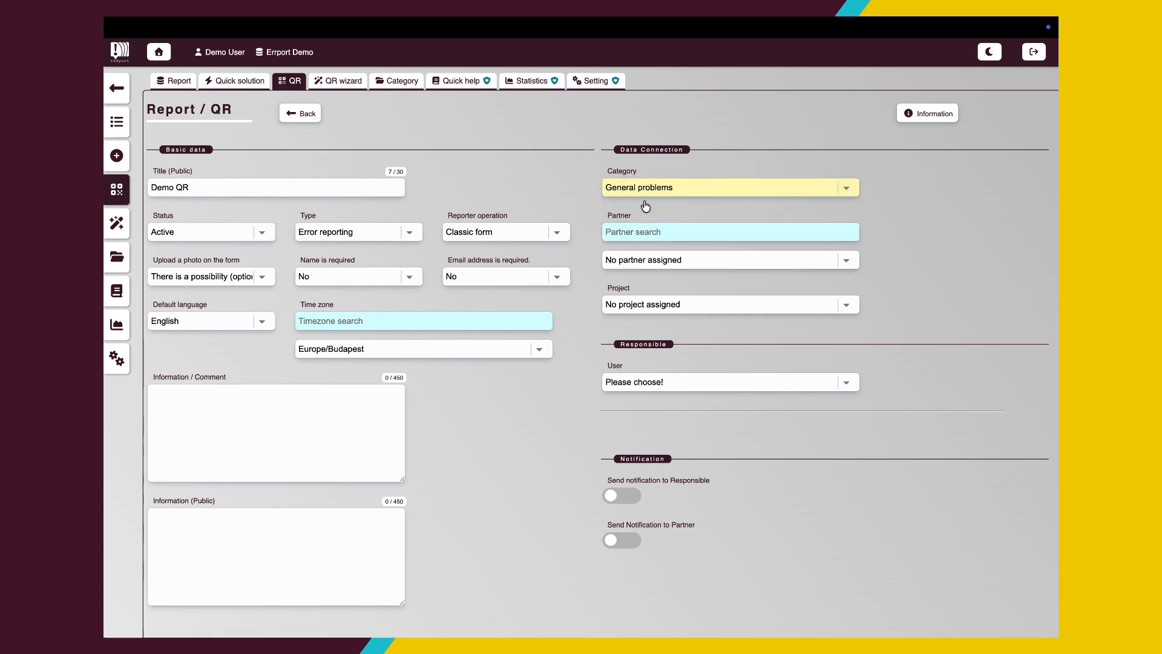
scroll(473, 469, down, 3)
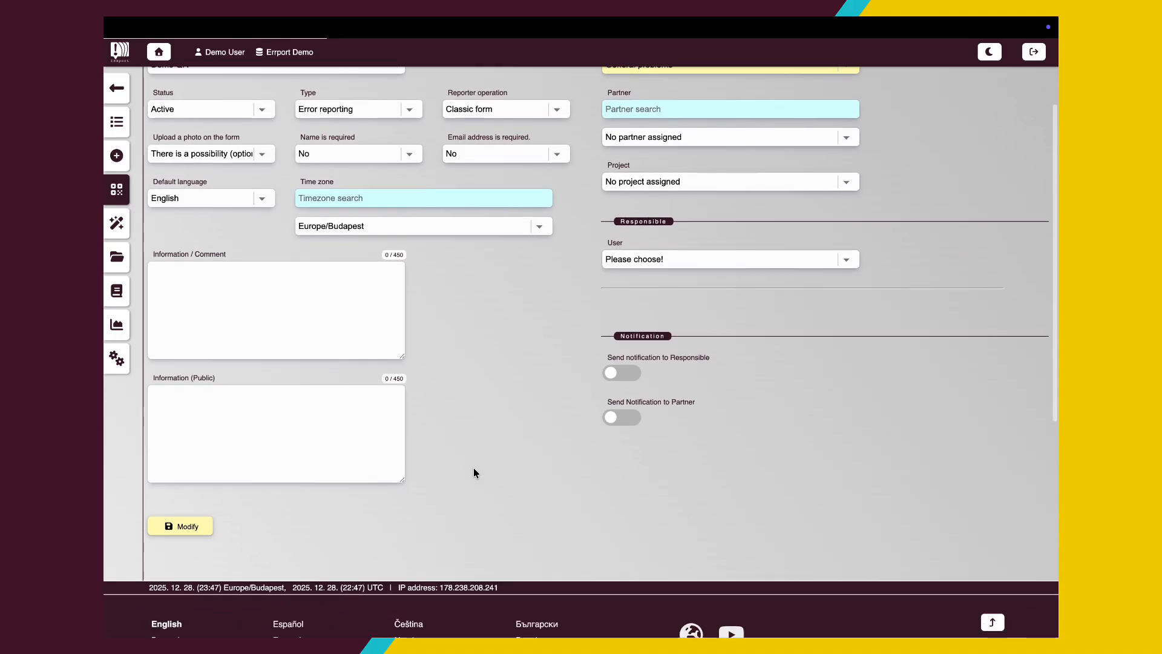
click(175, 522)
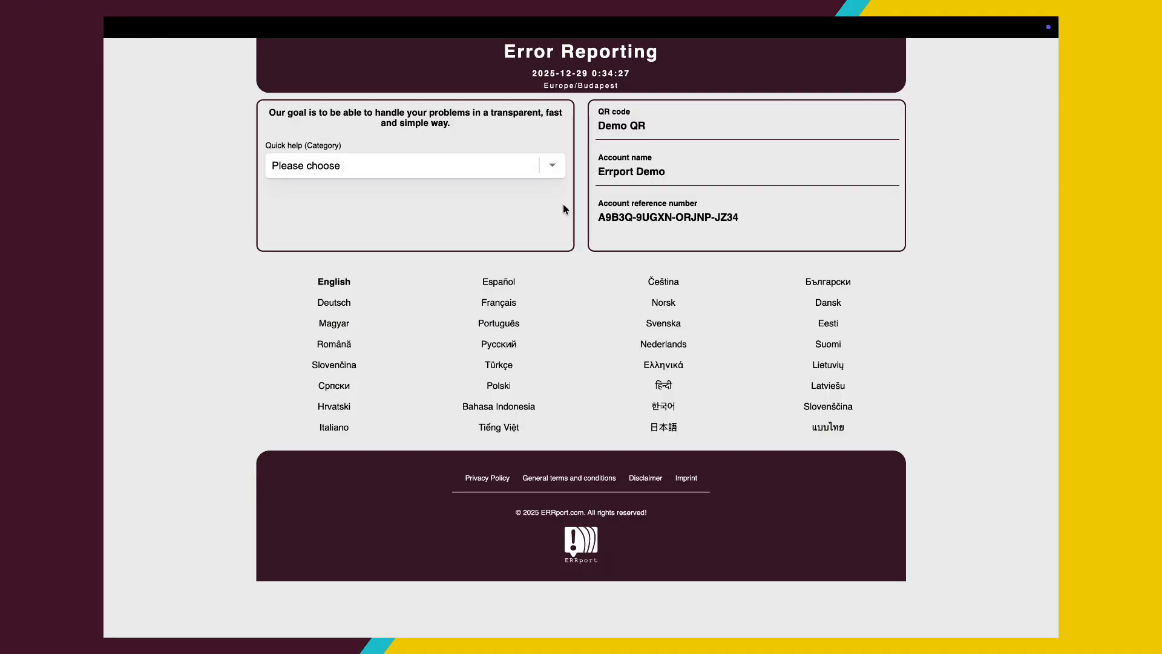
Step: Check the quick help suggestions for the First, Second and Third categories on the Demo QR error reporting form
click(552, 174)
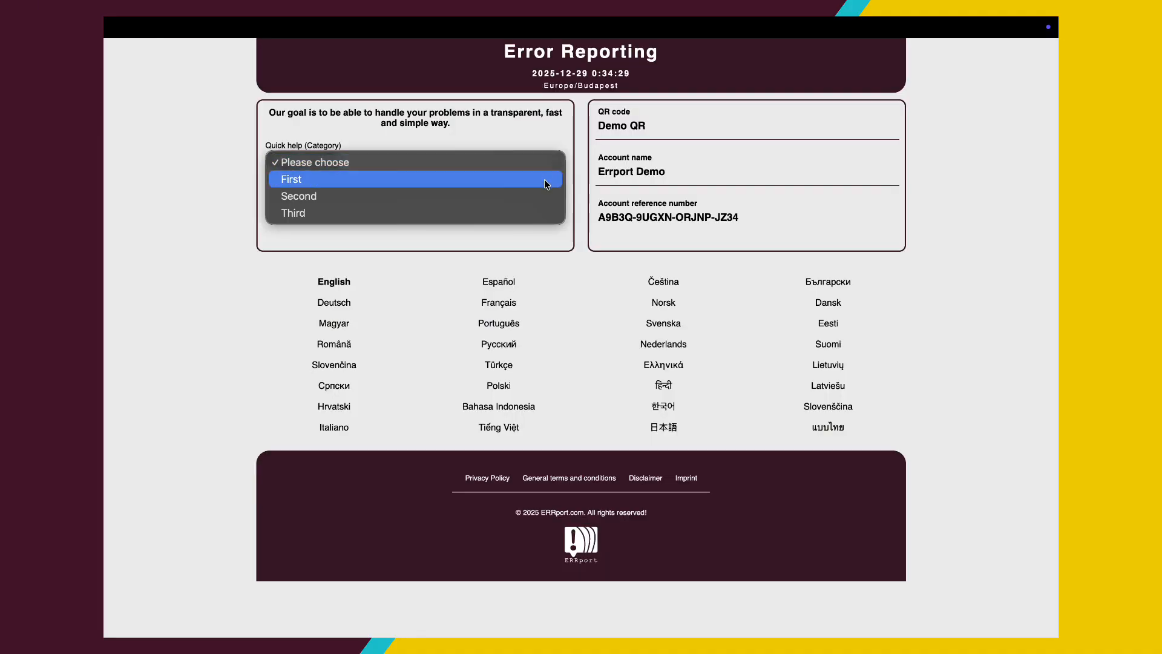
click(544, 179)
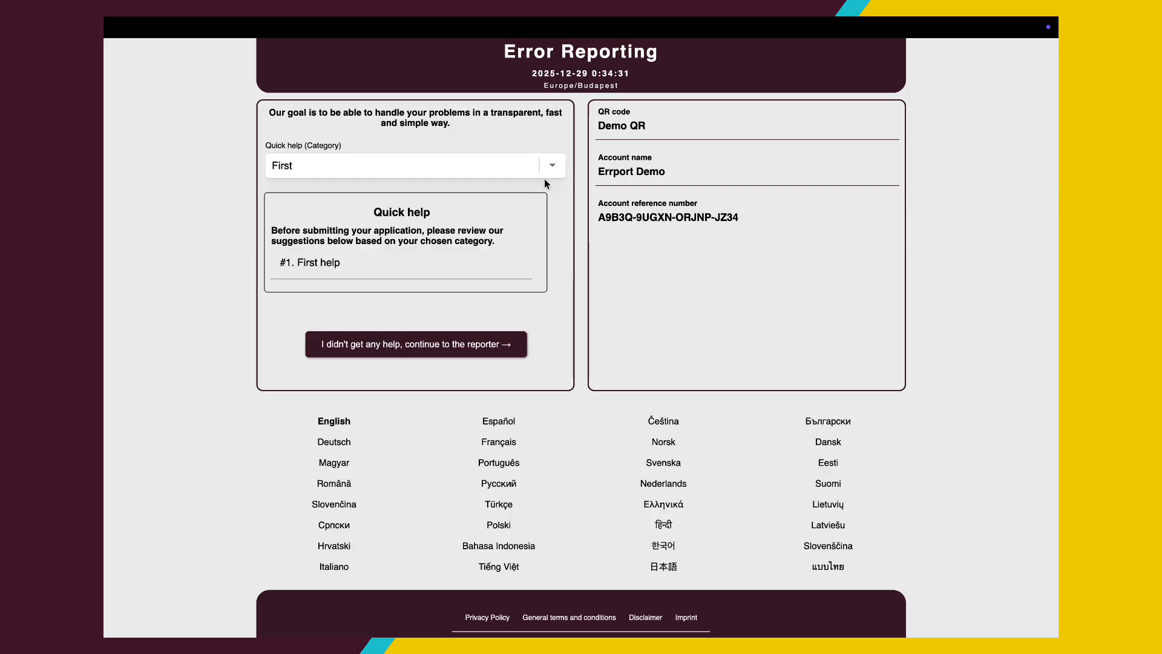
click(551, 169)
click(544, 179)
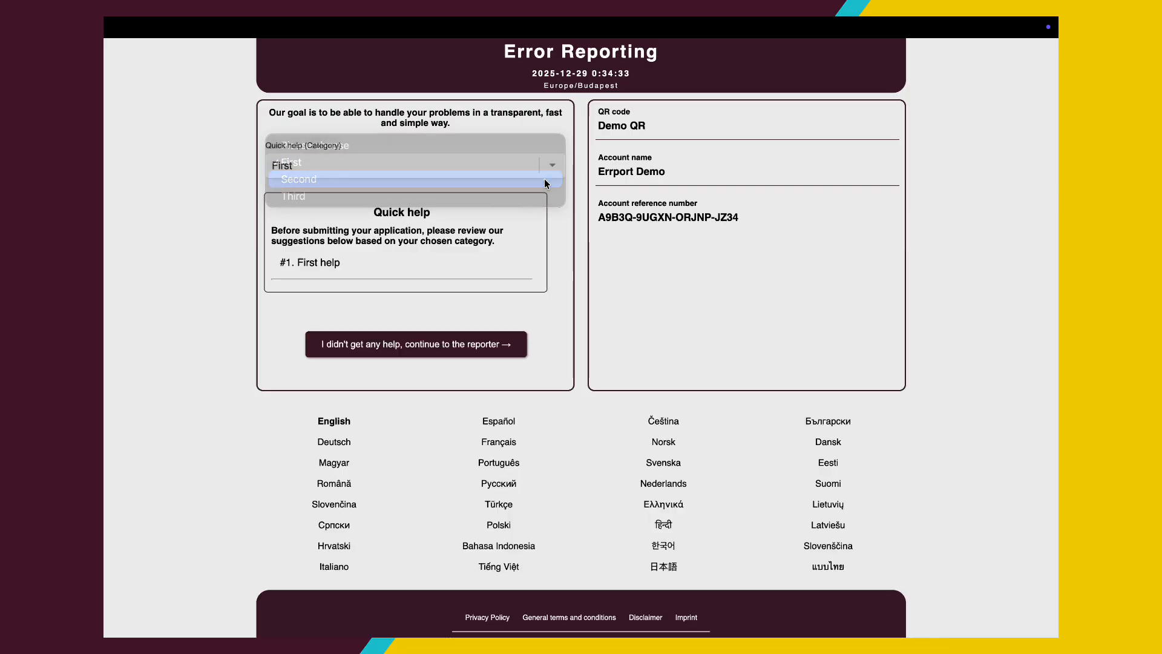
click(553, 172)
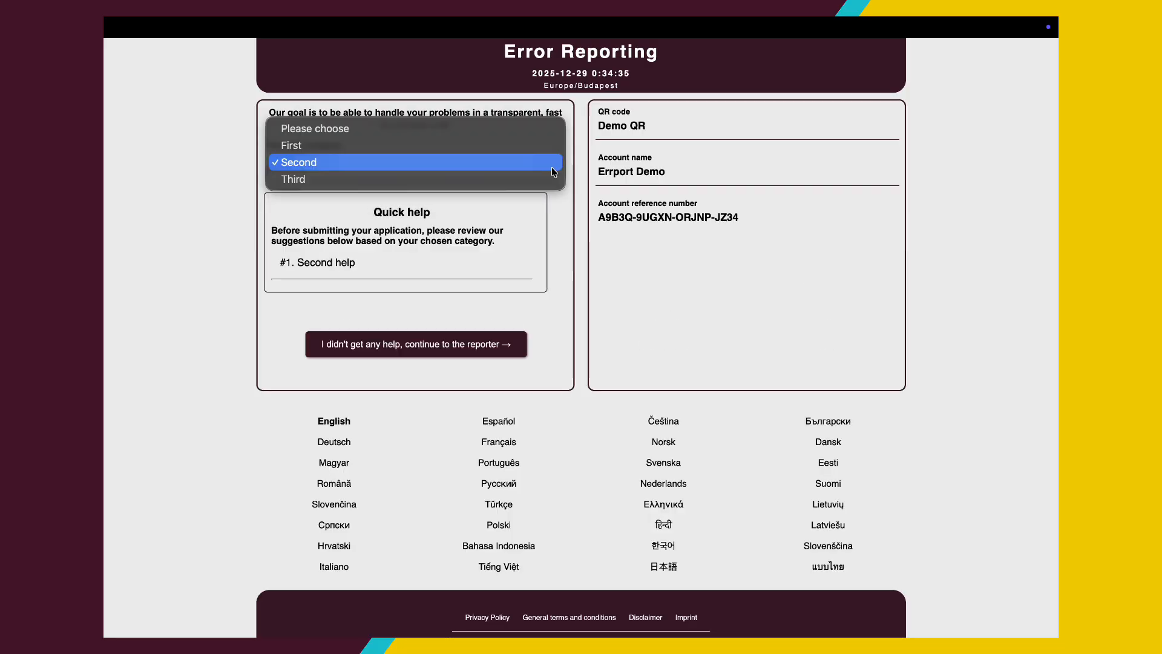
click(546, 176)
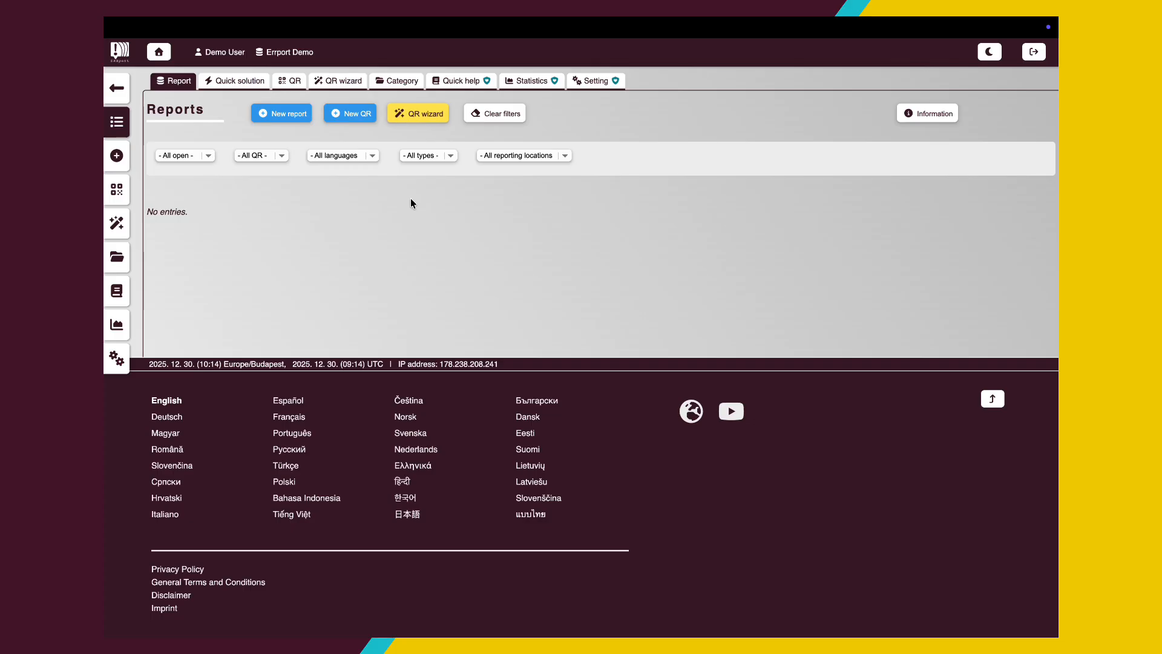
Step: Examine the report statistics, including the Reports, QR code and Resolved reports charts
click(530, 86)
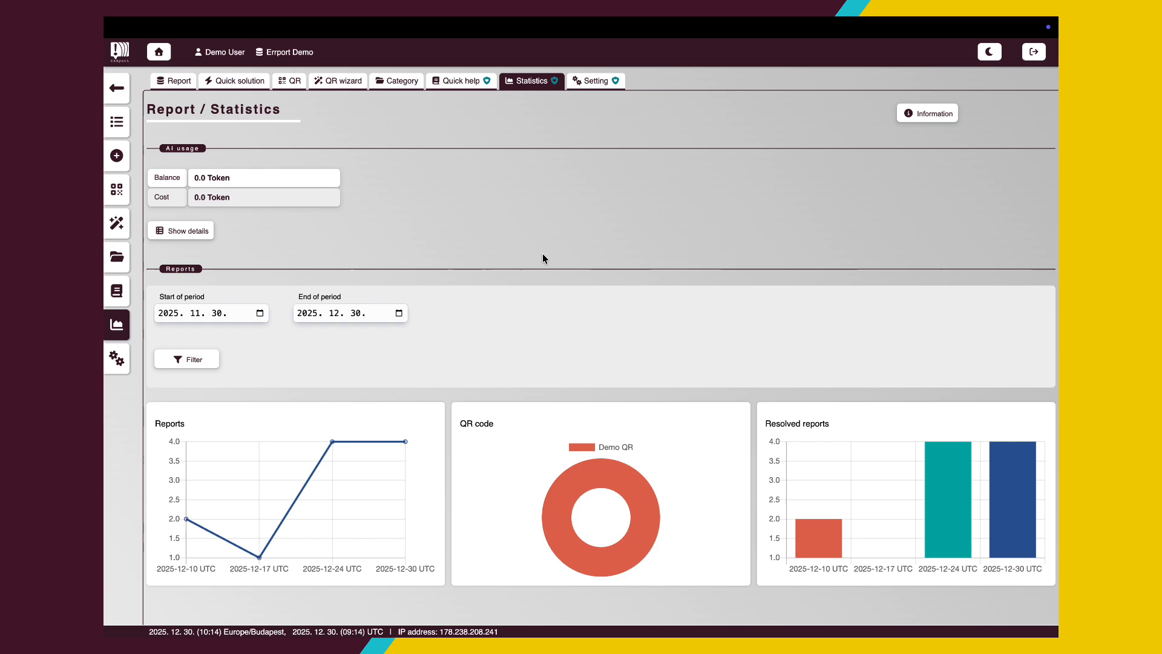
scroll(545, 266, down, 2)
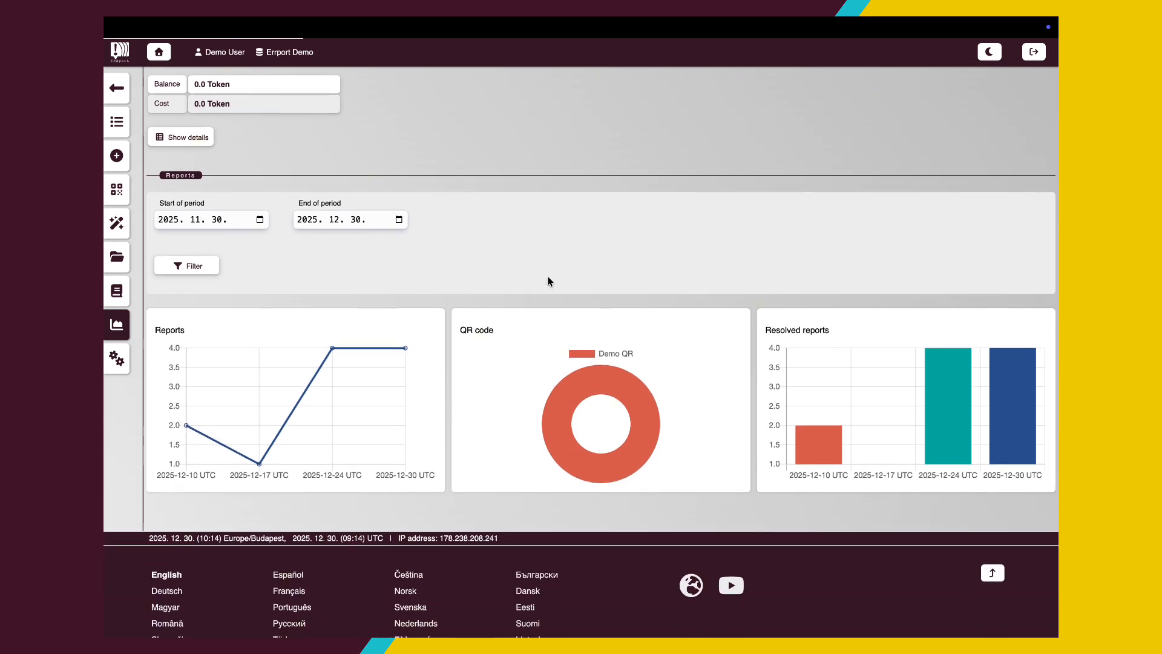
mouse_move(406, 350)
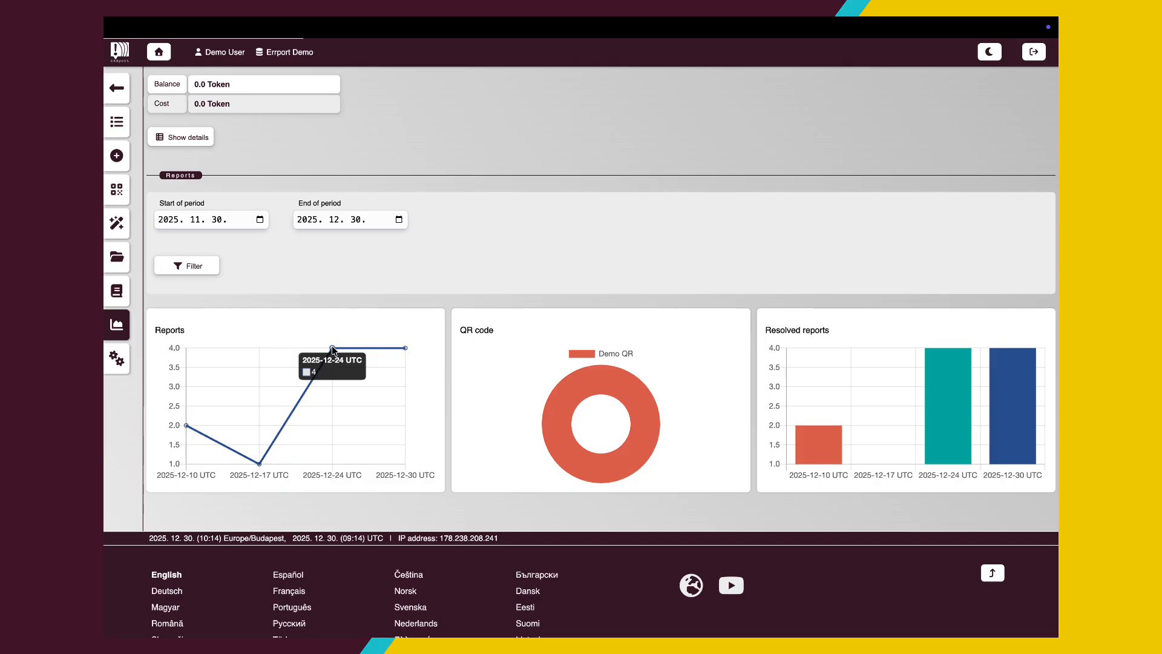
mouse_move(260, 465)
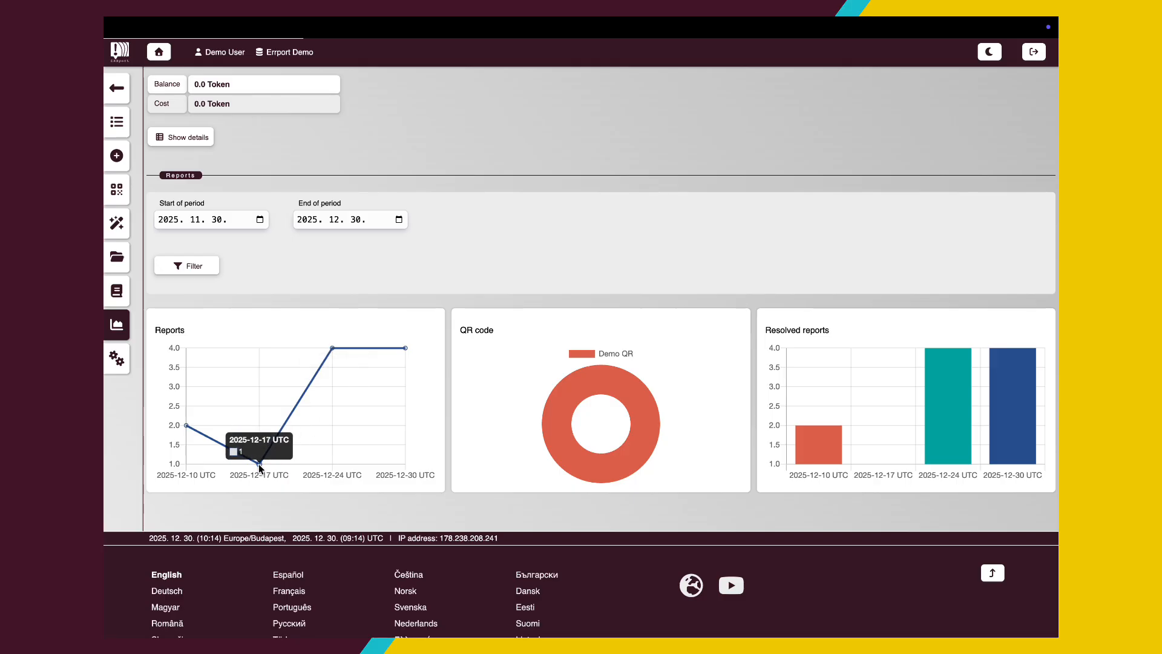
mouse_move(561, 402)
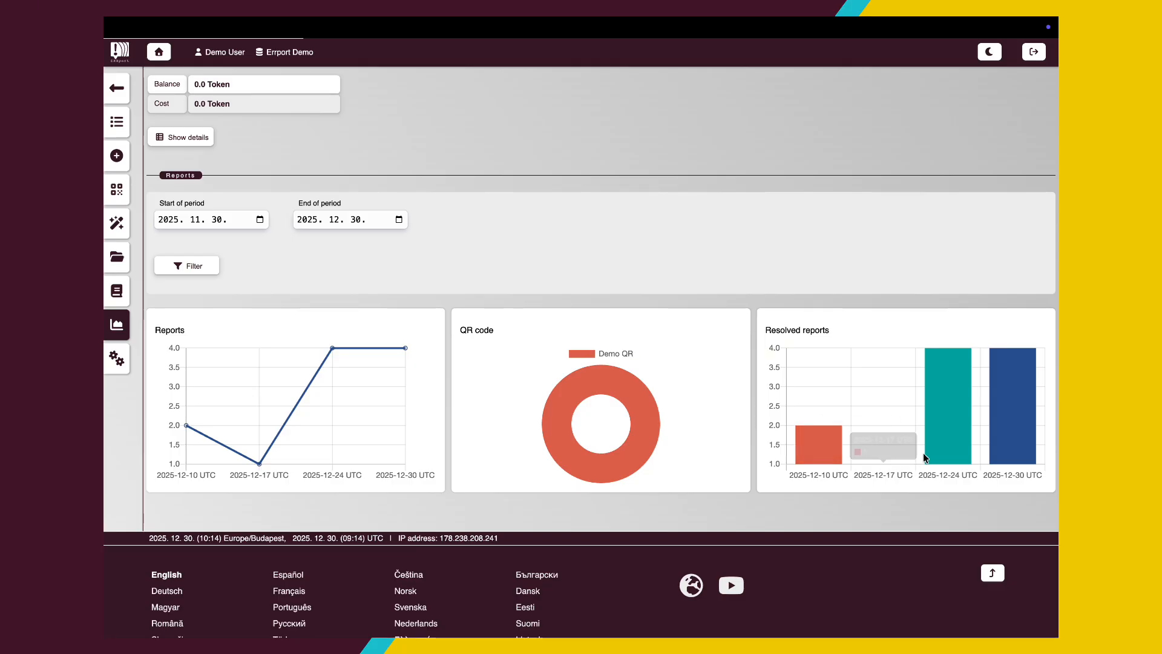
mouse_move(996, 443)
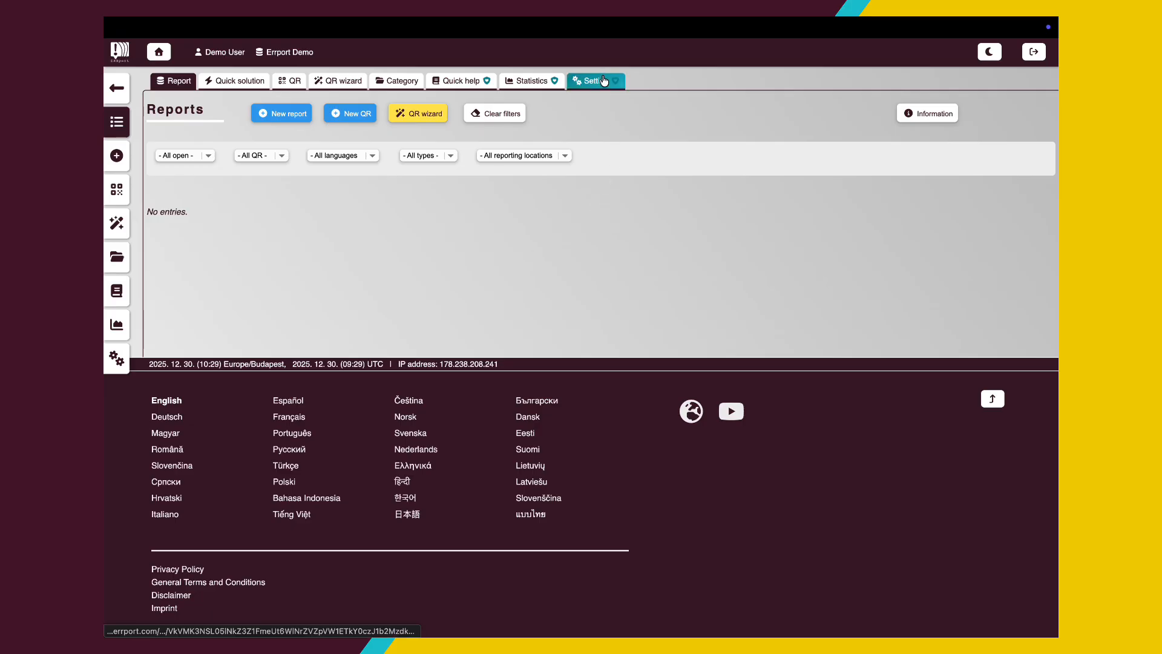
Step: Set the header and footer background color to a bright magenta pink in the report settings
click(604, 80)
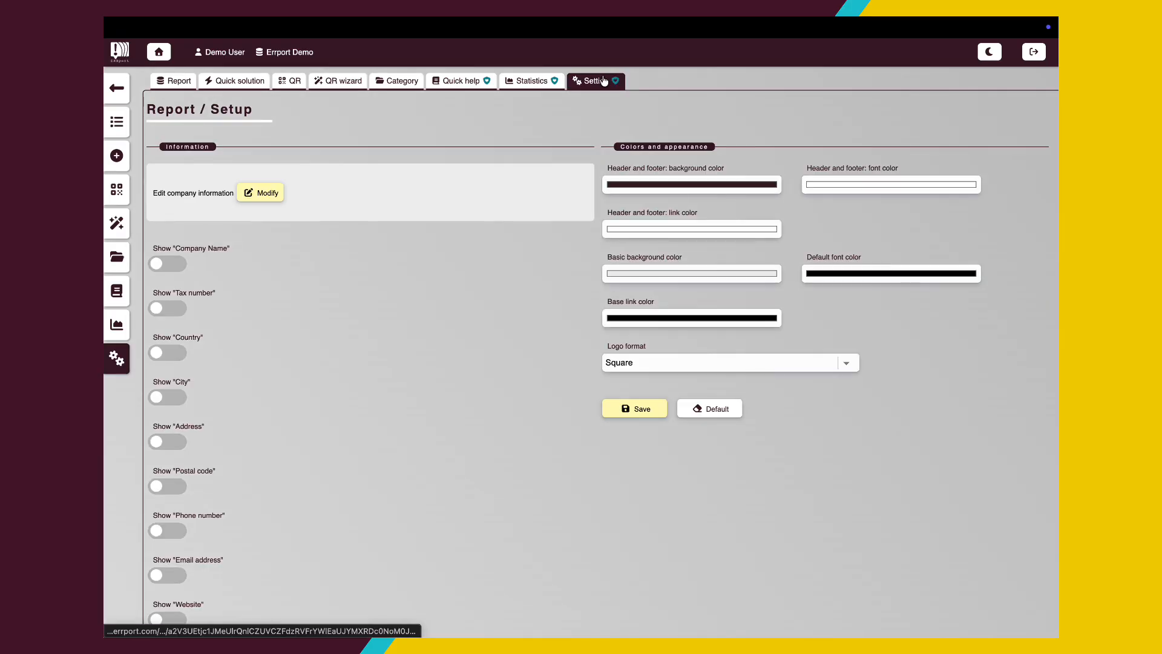
click(707, 184)
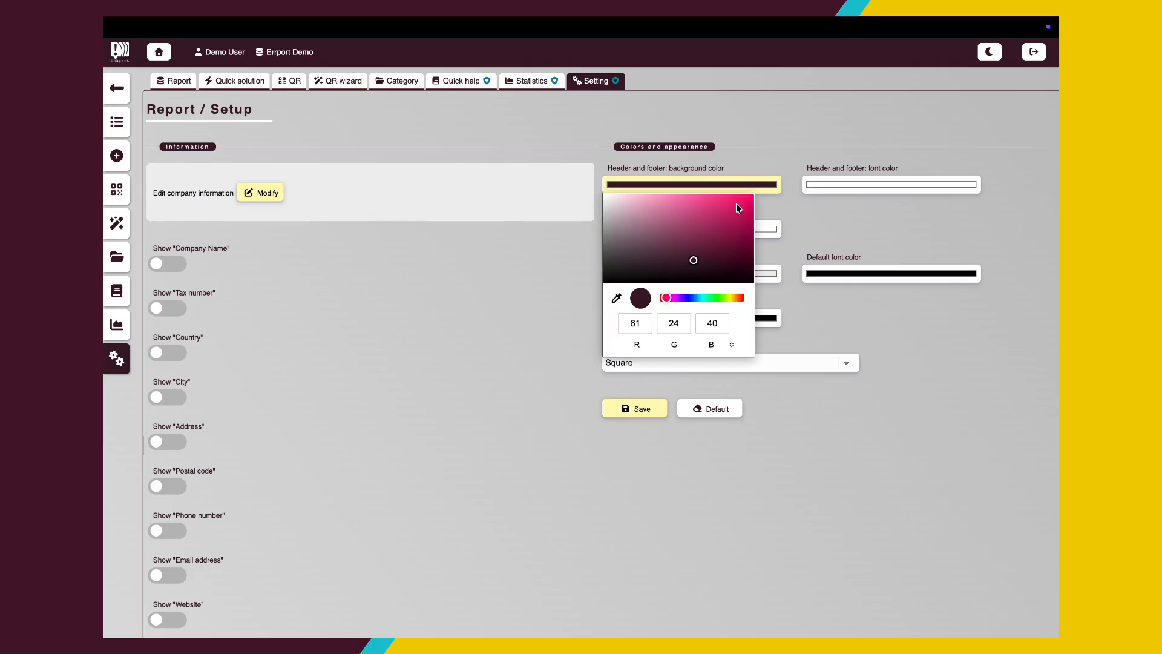
click(736, 205)
click(761, 209)
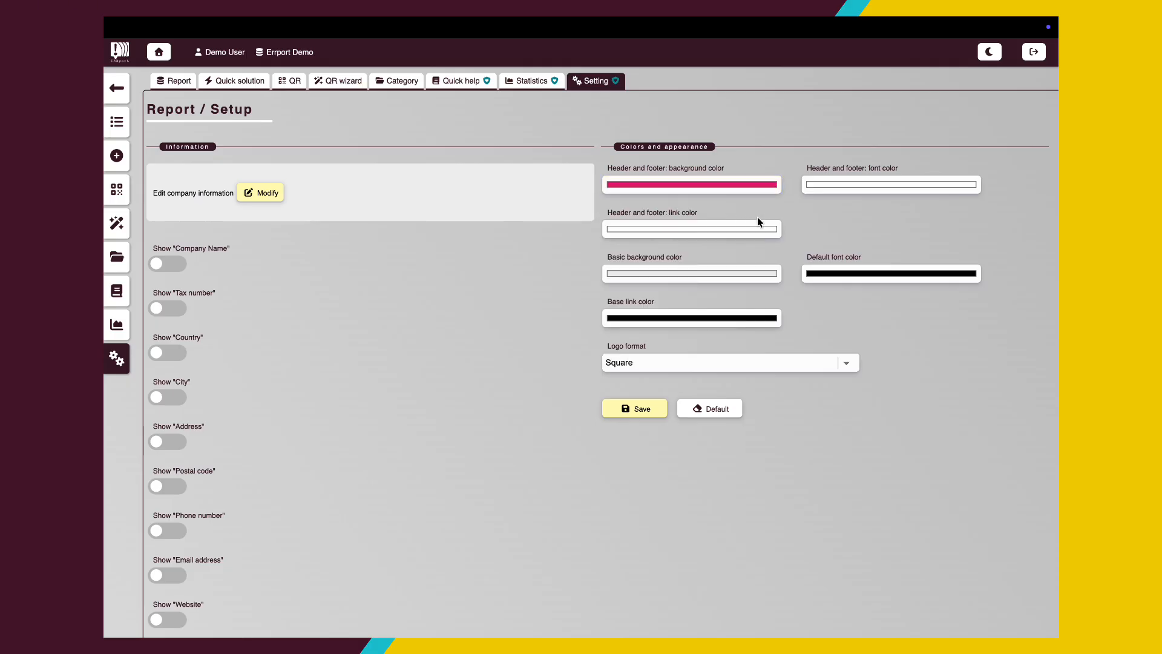
Step: Set the basic background color to light green
click(730, 271)
click(721, 387)
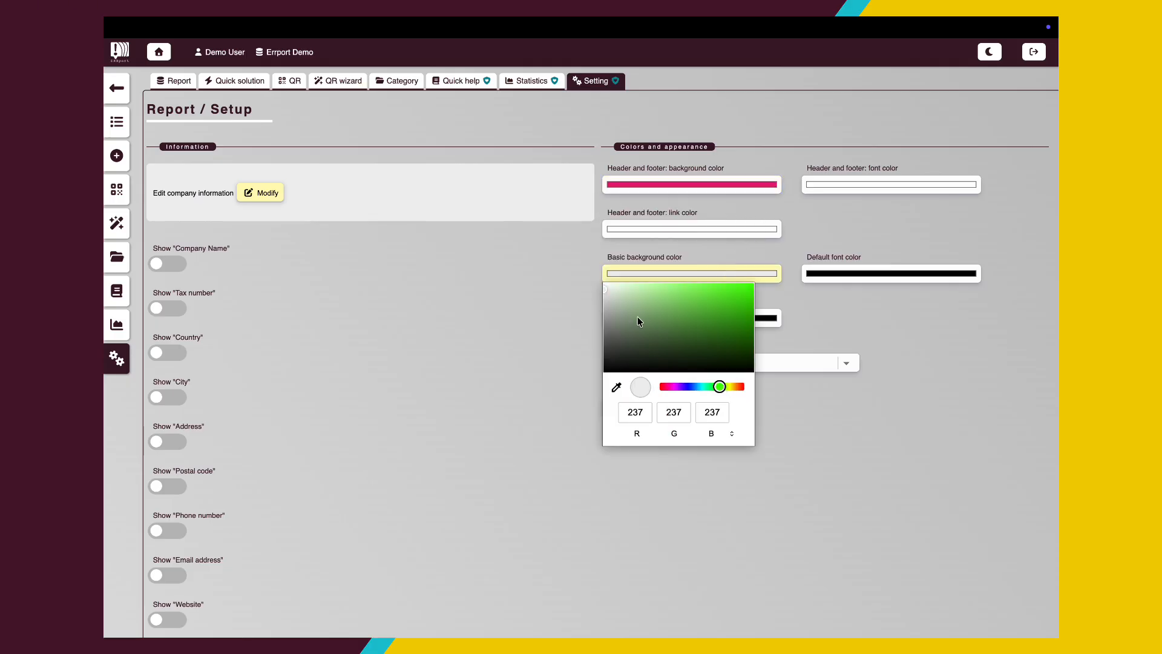
click(630, 293)
click(799, 312)
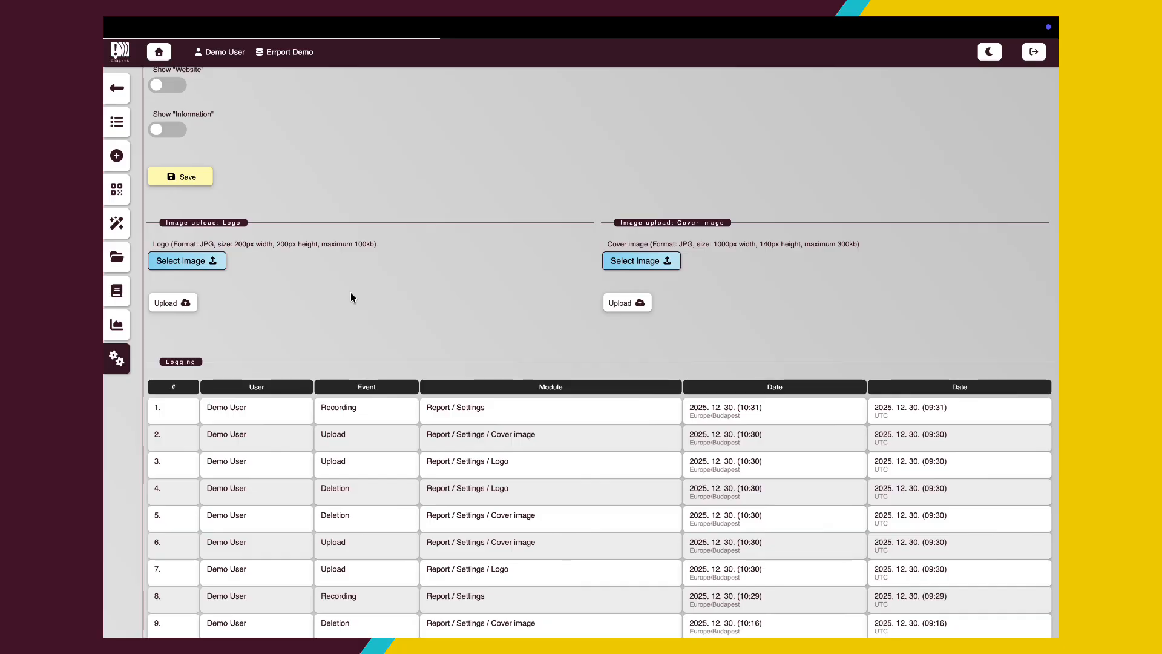
Step: Upload the image 200x200.jpg as the logo
click(214, 265)
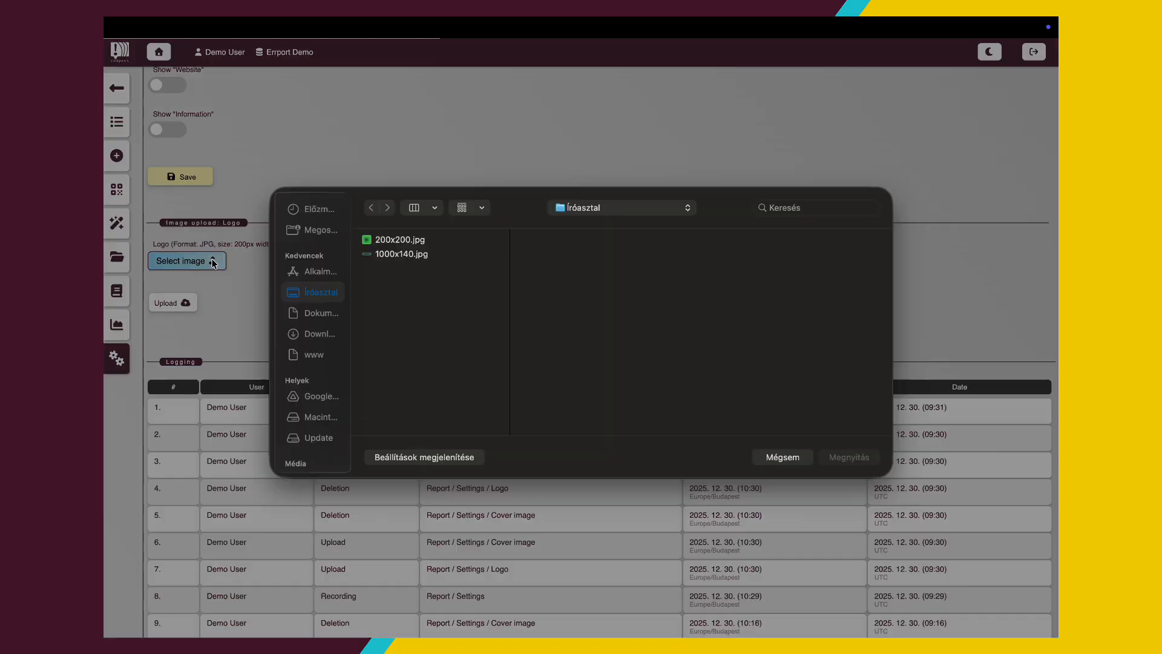
double_click(379, 246)
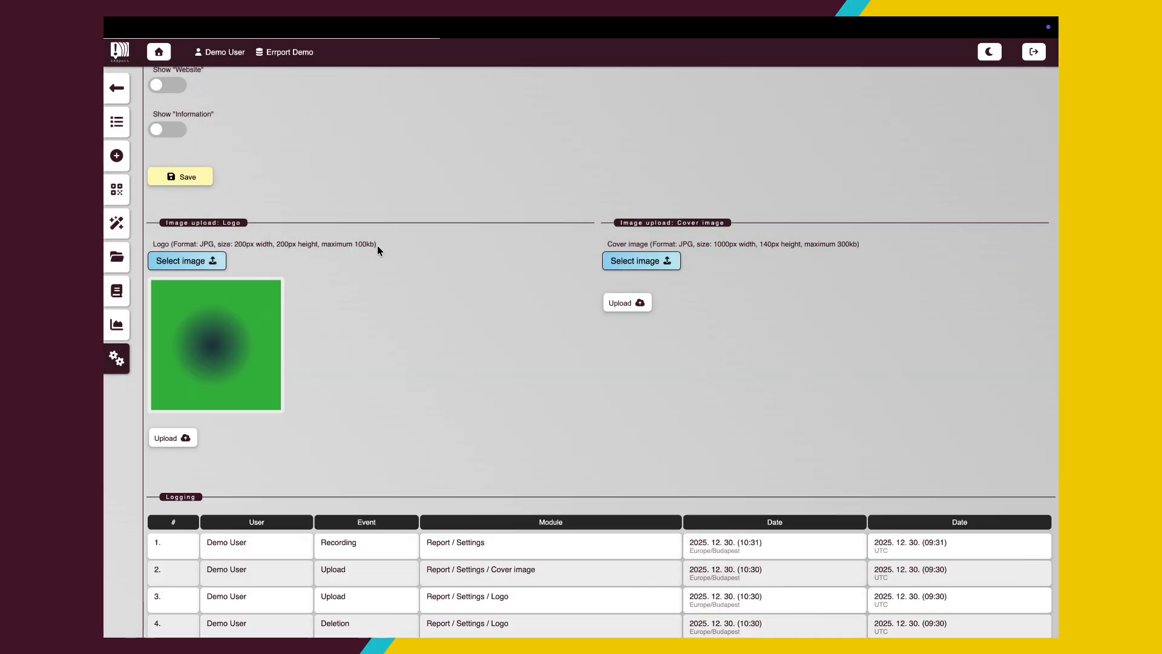
click(189, 439)
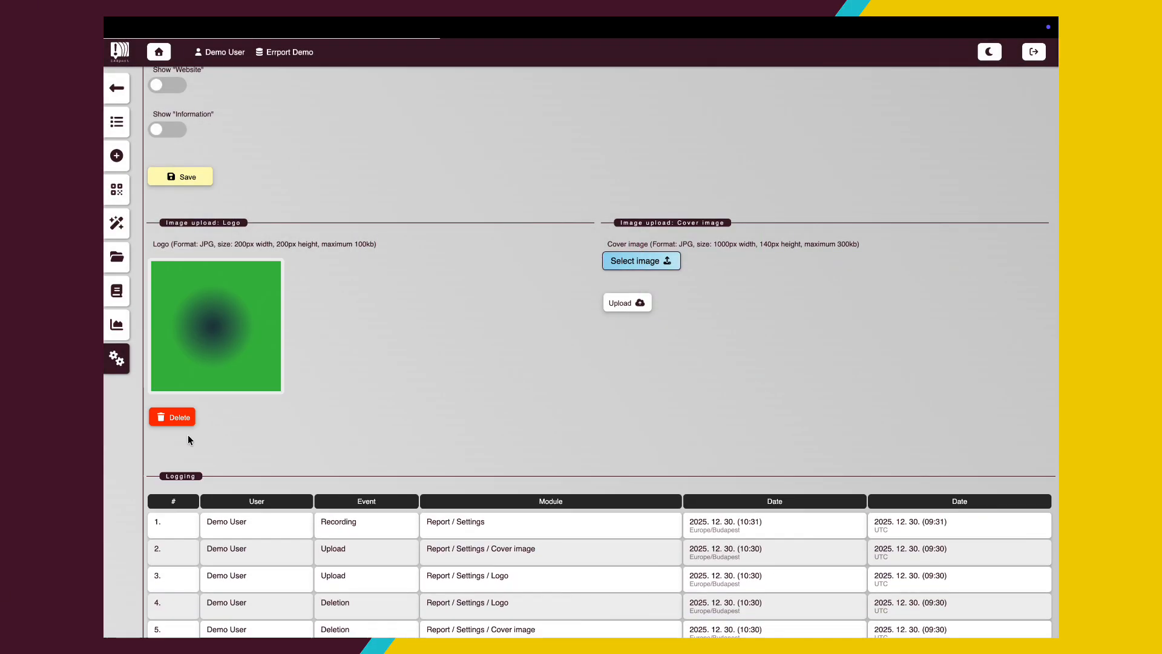
Step: Upload the image 1000x140.jpg as the cover image
click(620, 267)
double_click(430, 261)
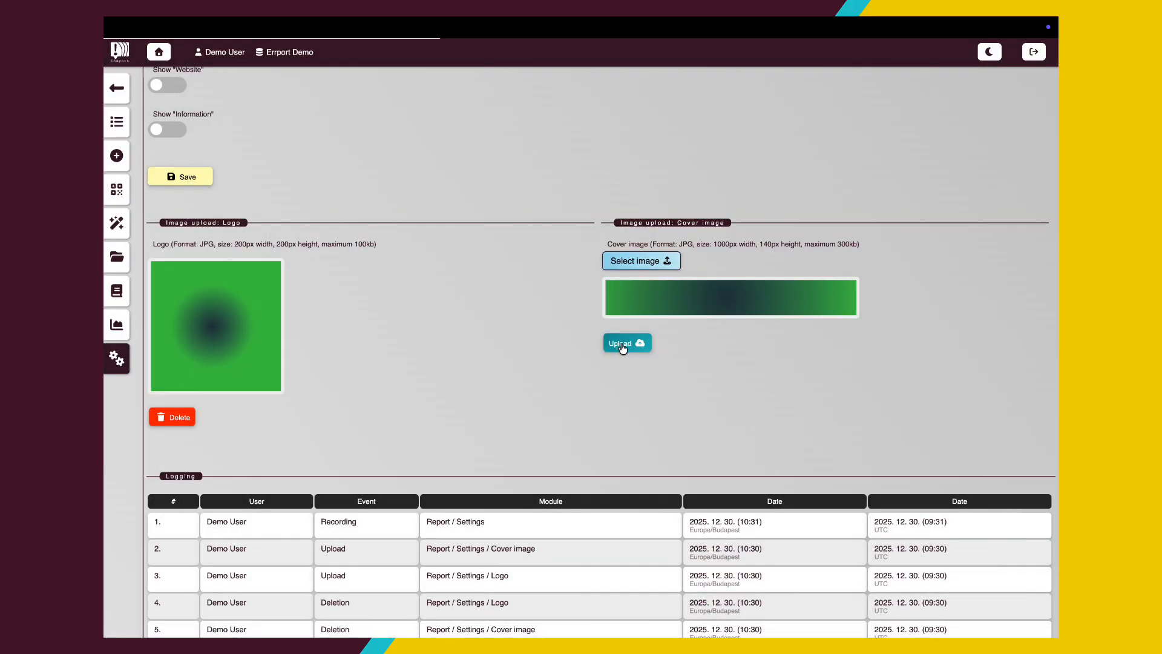
click(622, 345)
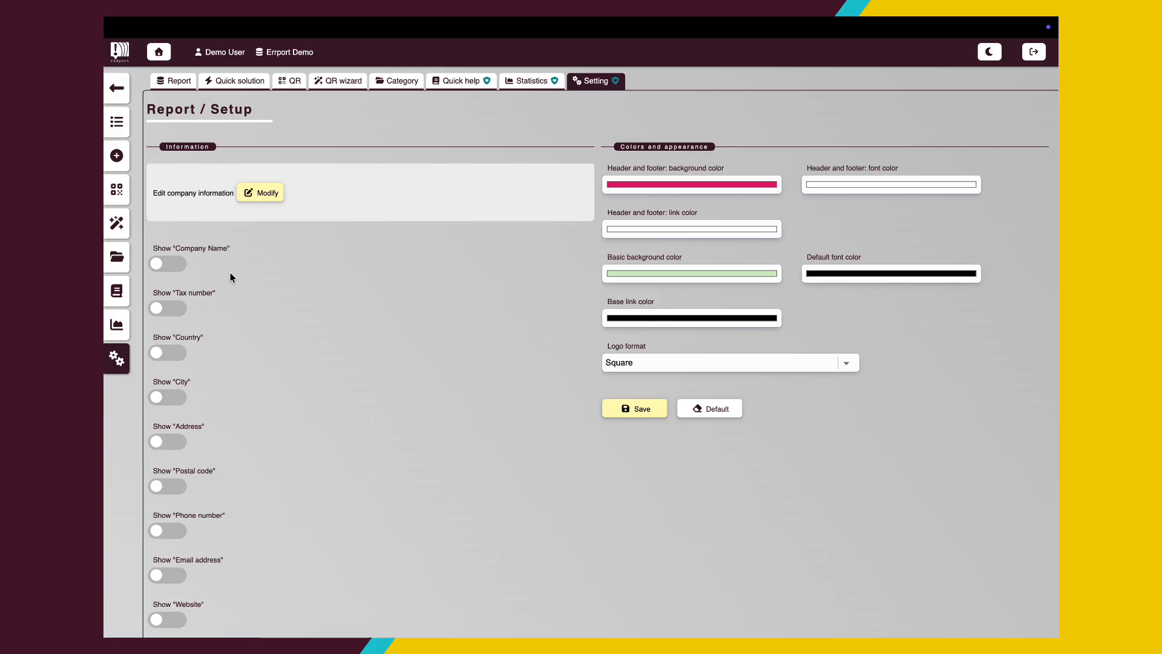
Step: Enable showing the Company Name, Tax number, Country, City and Address, and save the information settings
click(168, 266)
click(171, 307)
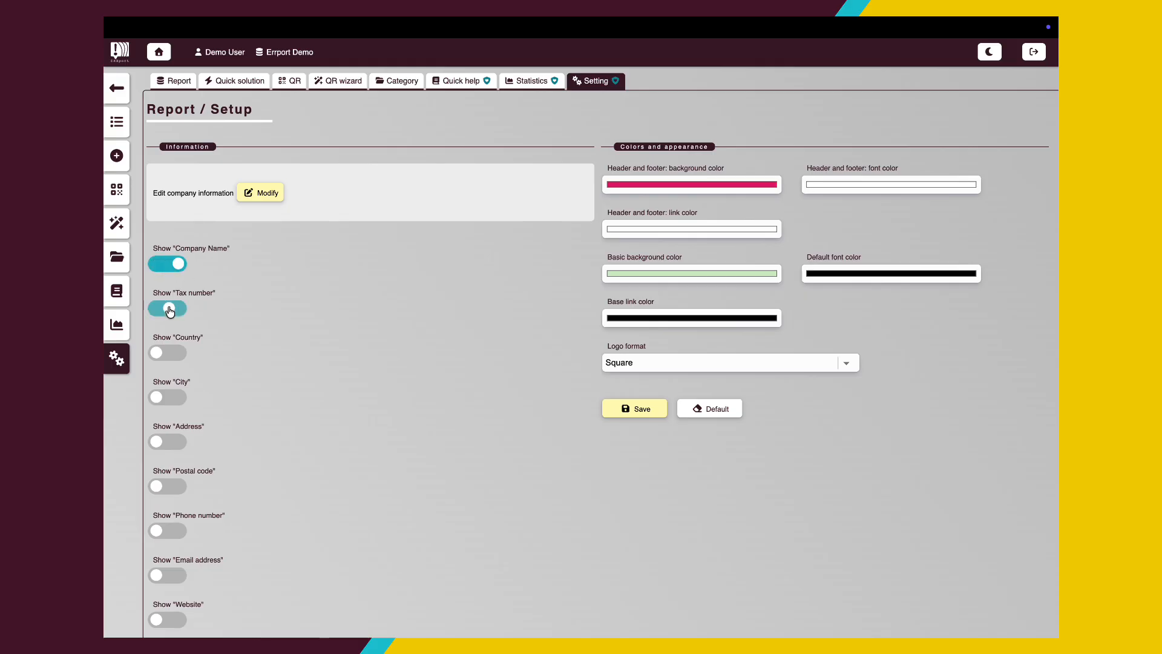
click(172, 352)
click(173, 396)
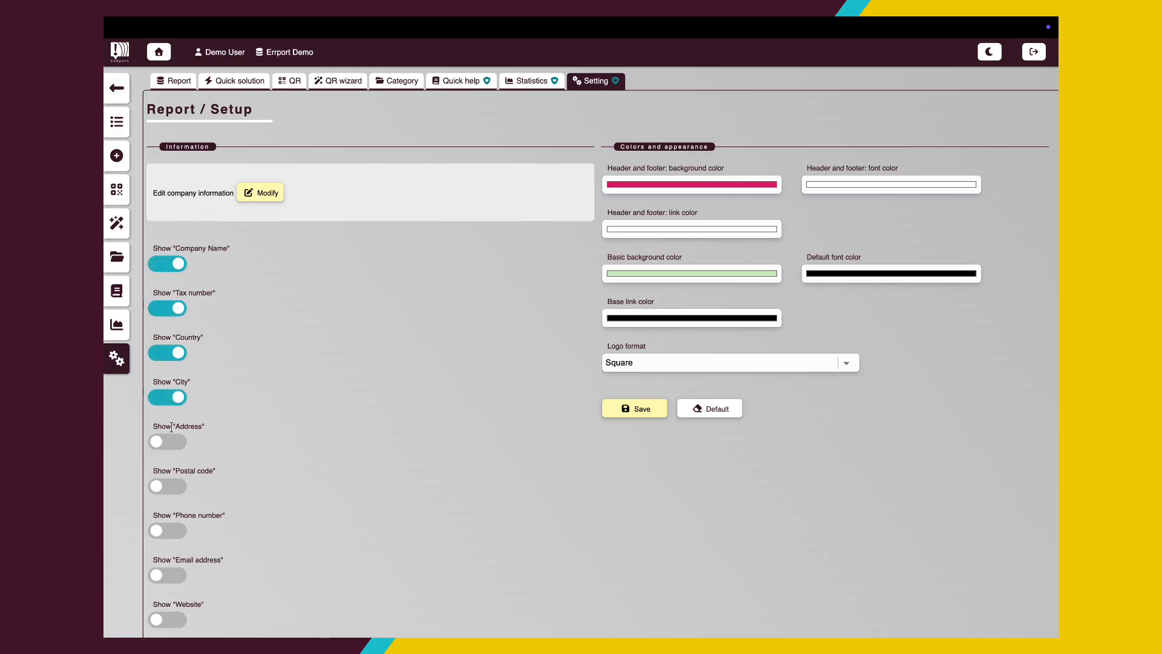
click(174, 448)
scroll(288, 441, down, 3)
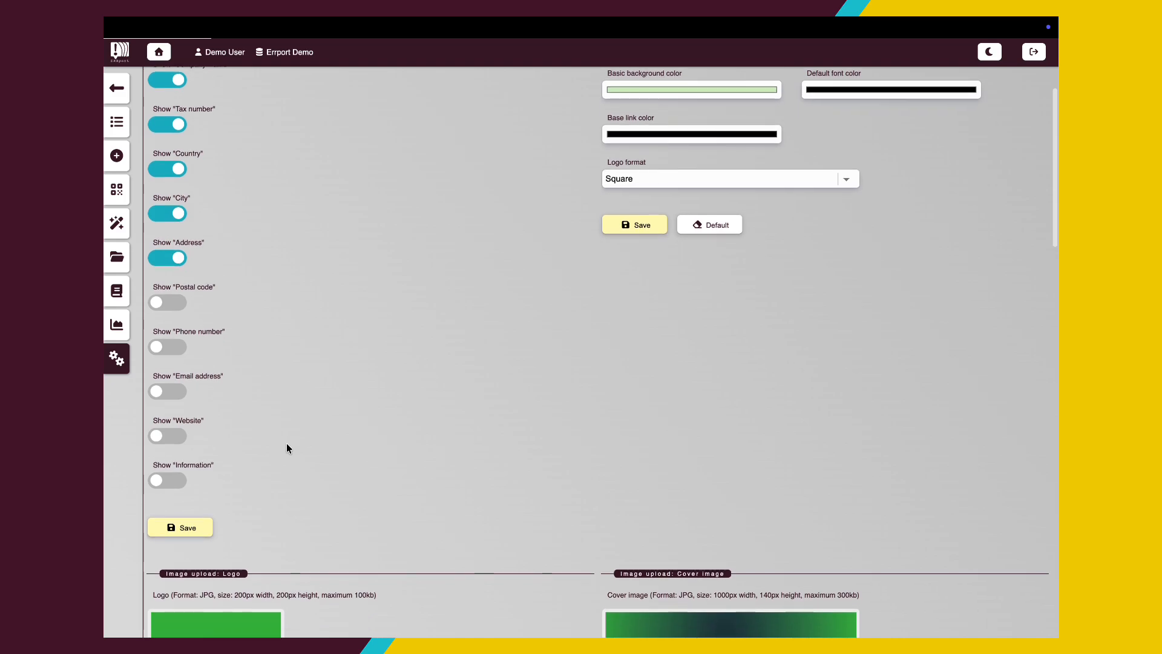
click(199, 531)
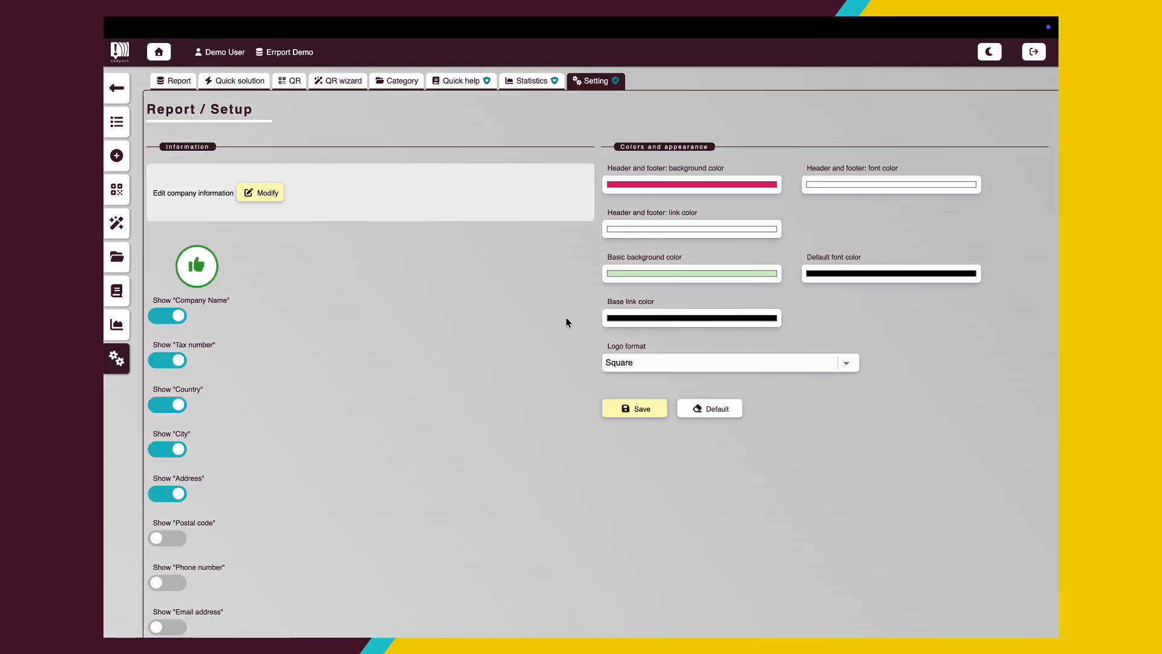